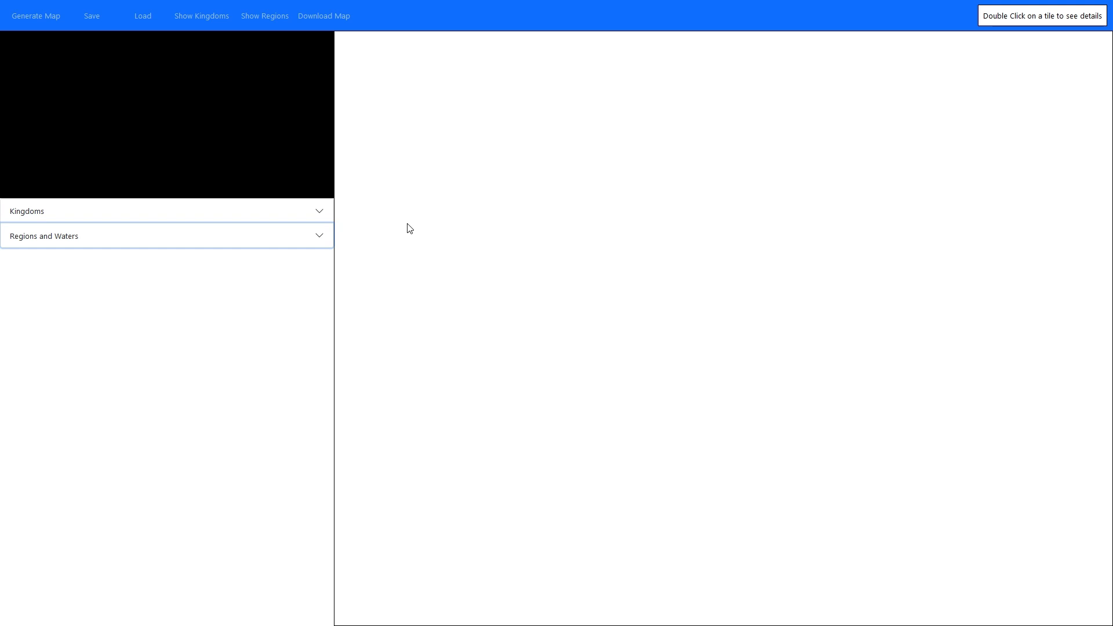
Generate a 45 by 25 map with 5 kingdoms in the Tropical biome and show its region labels
click(48, 17)
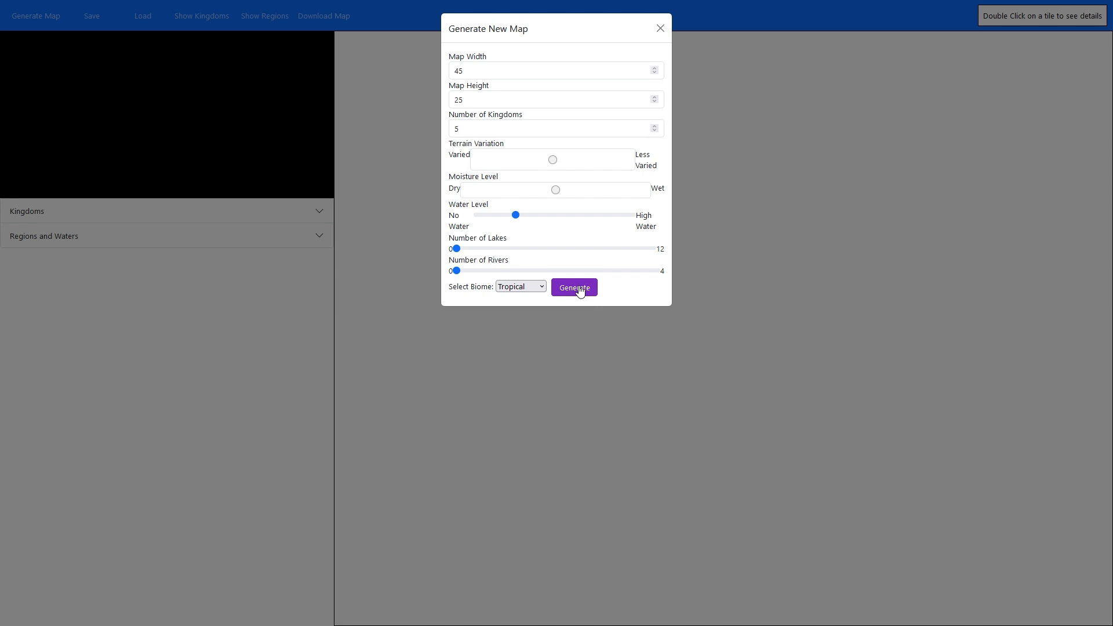
click(580, 292)
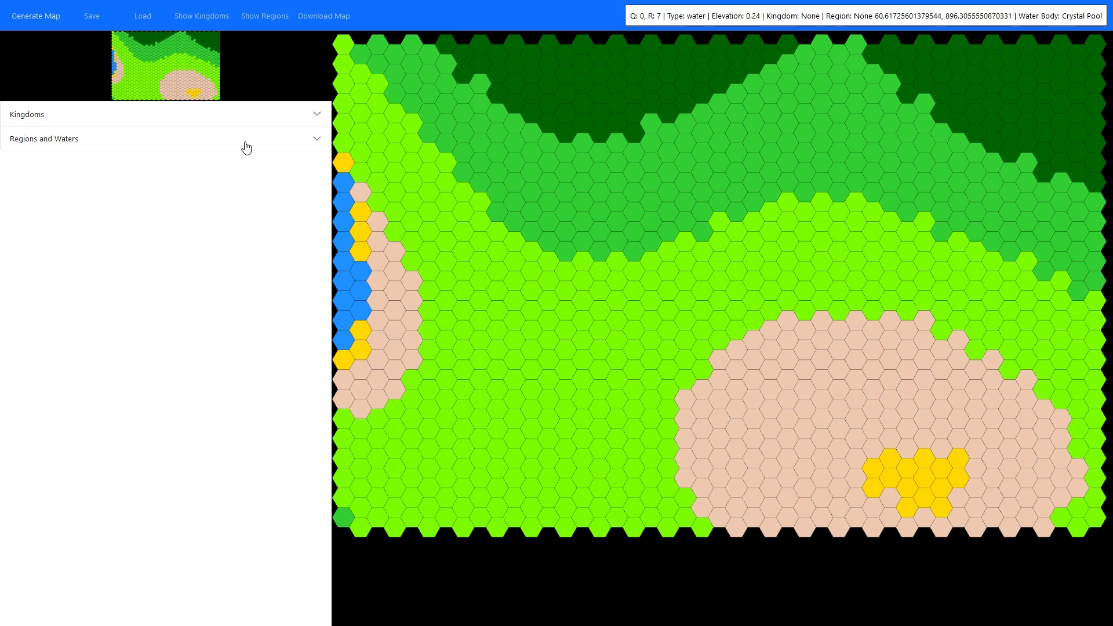
click(273, 23)
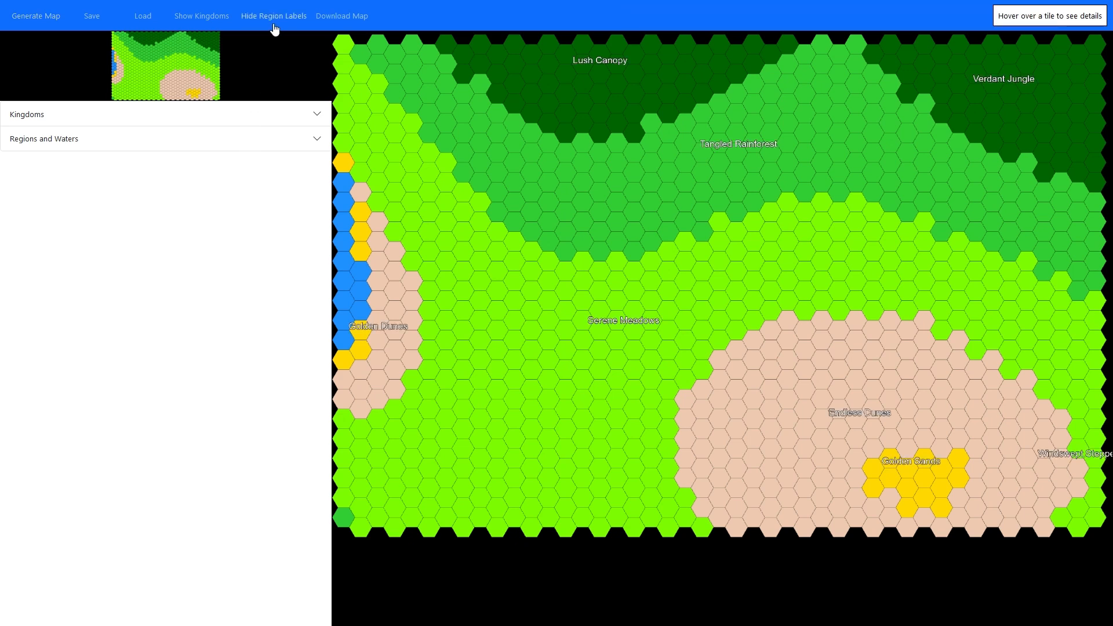
scroll(644, 319, up, 4)
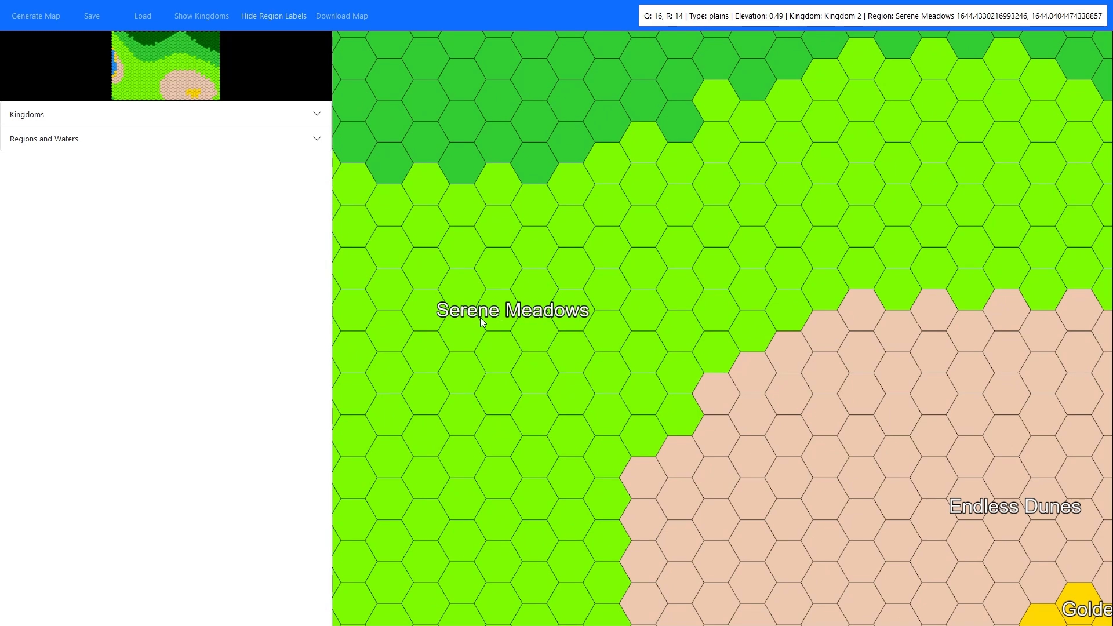
scroll(481, 316, down, 5)
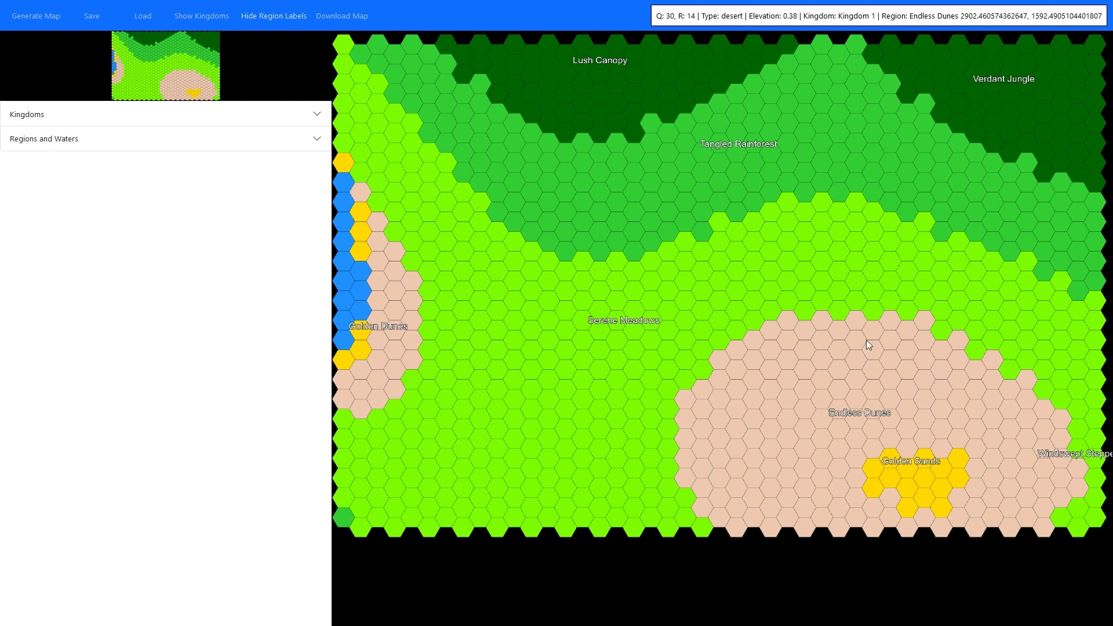
Examine the list of regions and waters, including the tile list of the Tangled Rainforest region
click(244, 145)
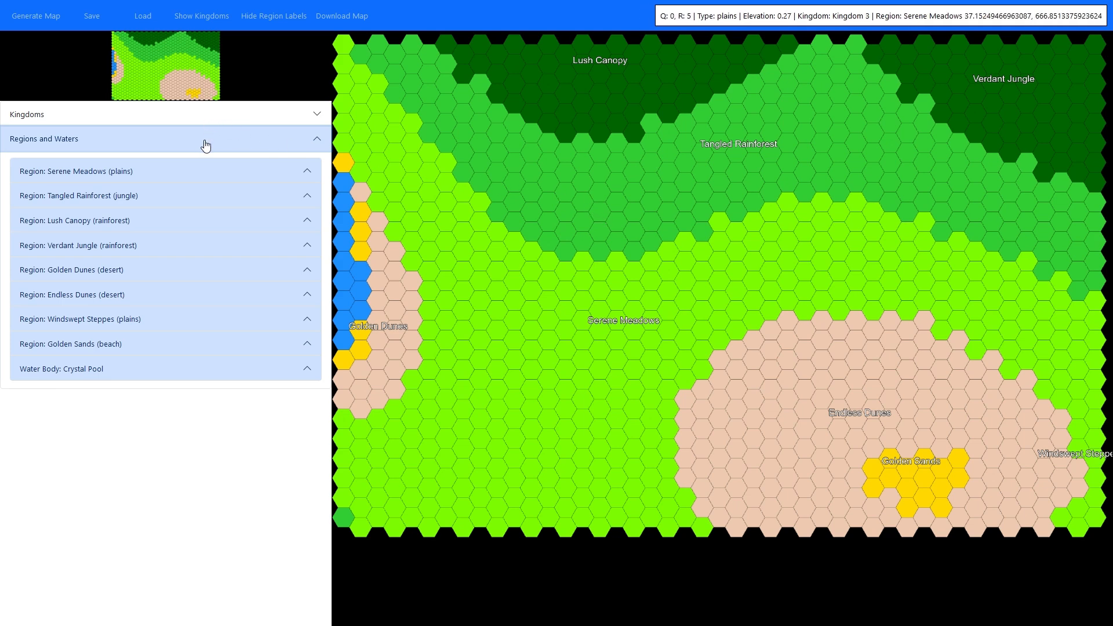
click(196, 174)
click(195, 171)
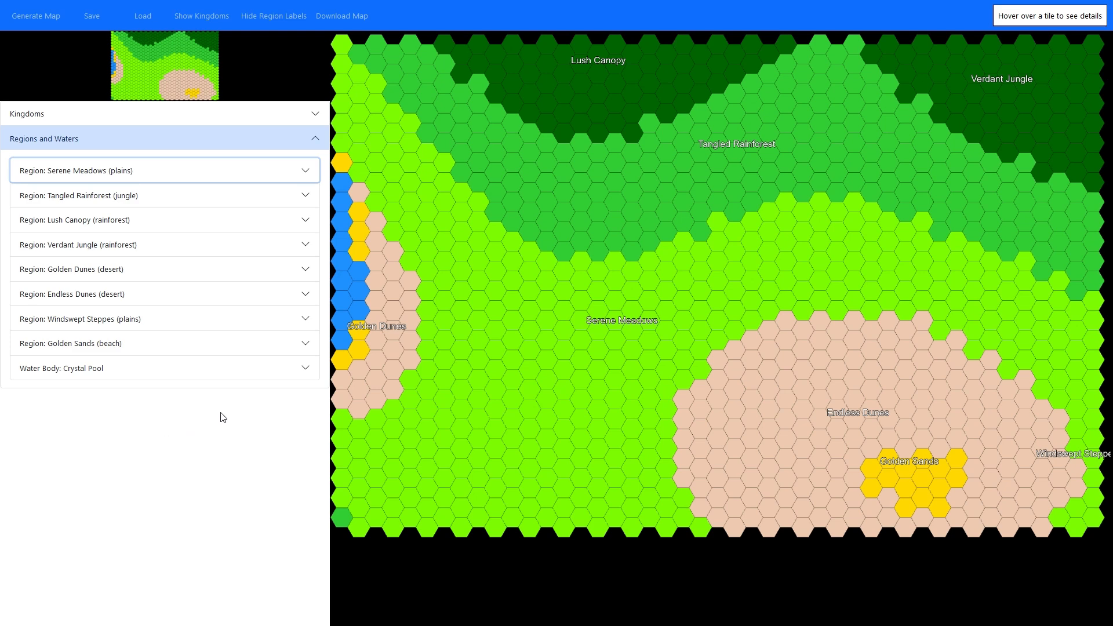
click(224, 197)
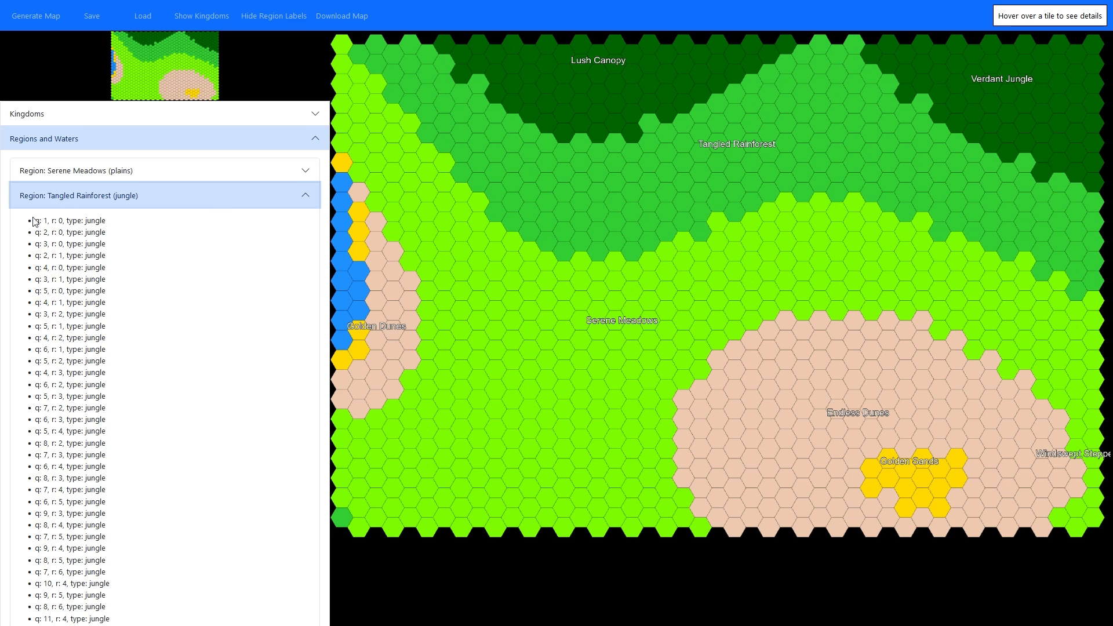
click(217, 200)
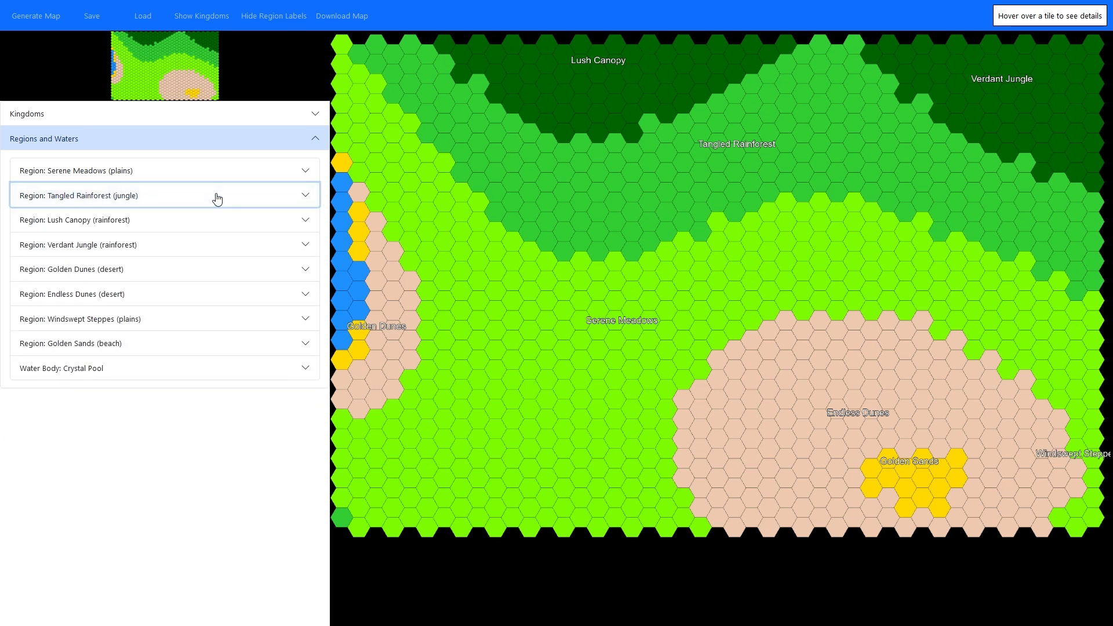
click(166, 204)
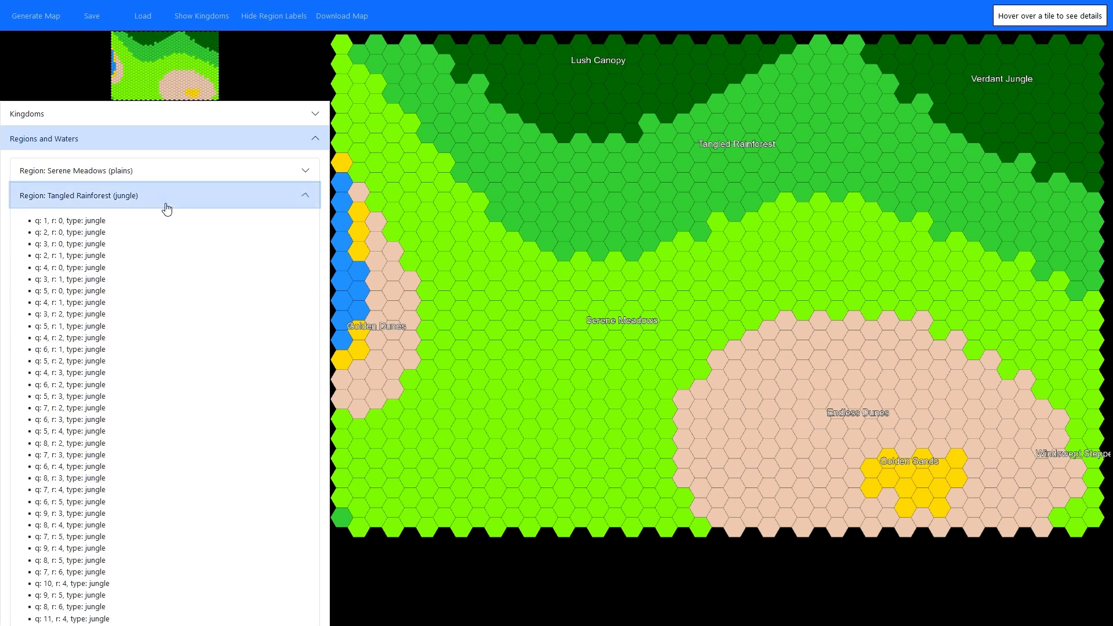
click(218, 200)
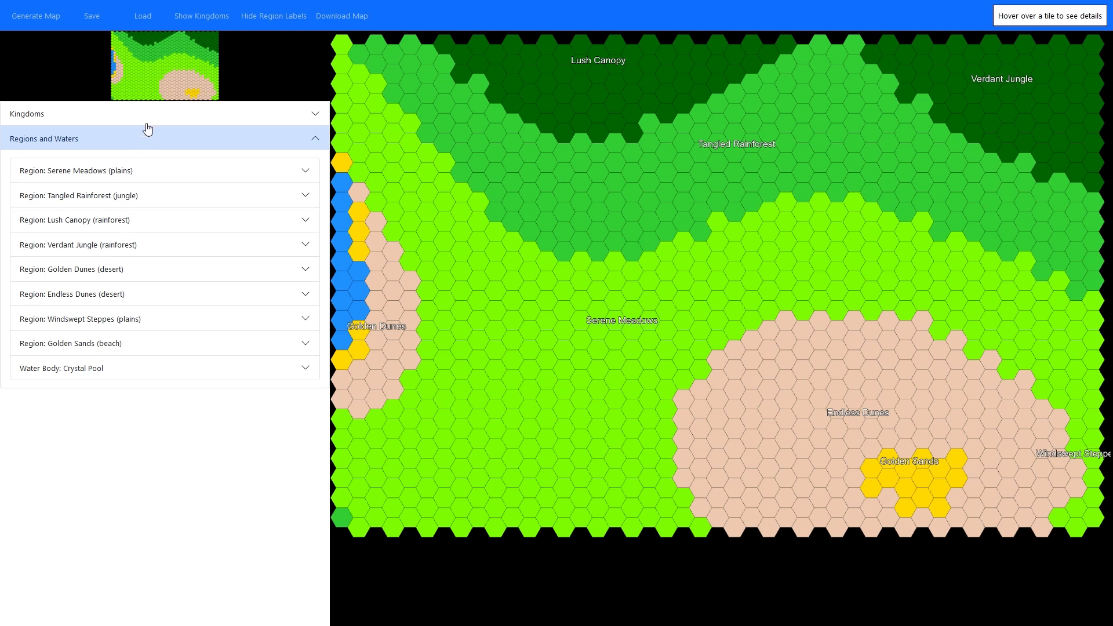
Look through the kingdoms list and collapse it again
click(148, 124)
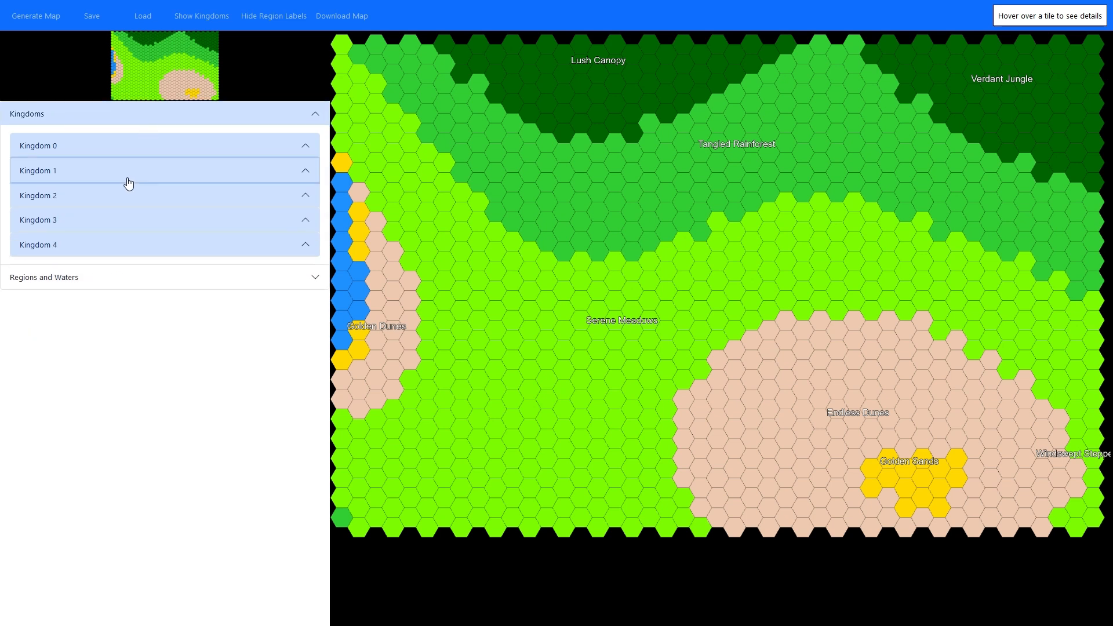
click(129, 182)
click(166, 124)
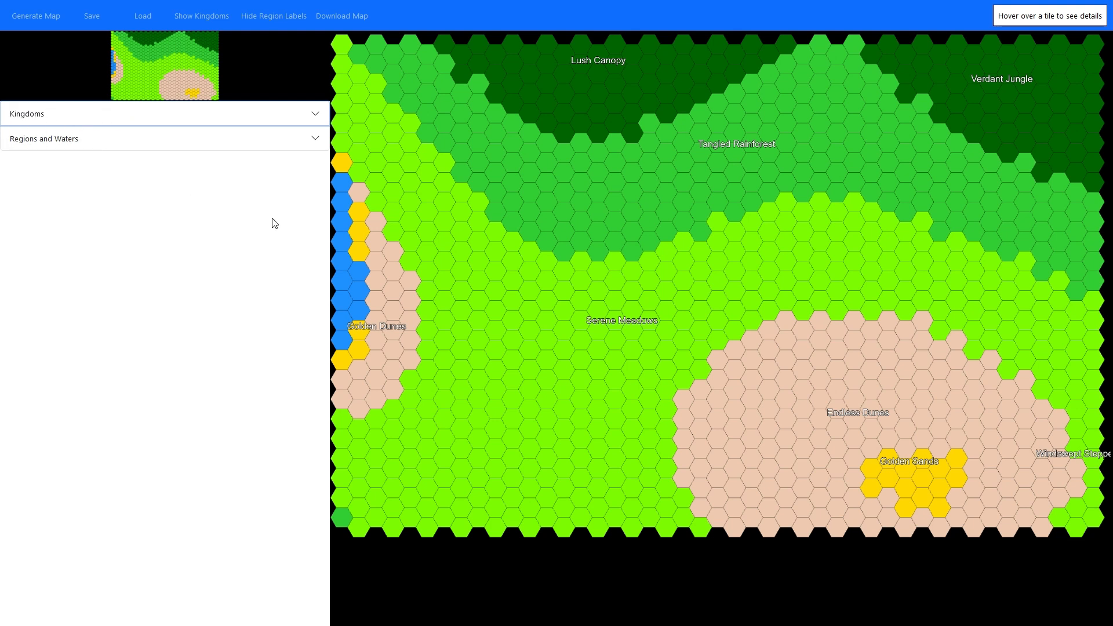
Inspect the tile information of the jungle tile at Q 15, R 10, including its region, and close it
mouse_move(392, 289)
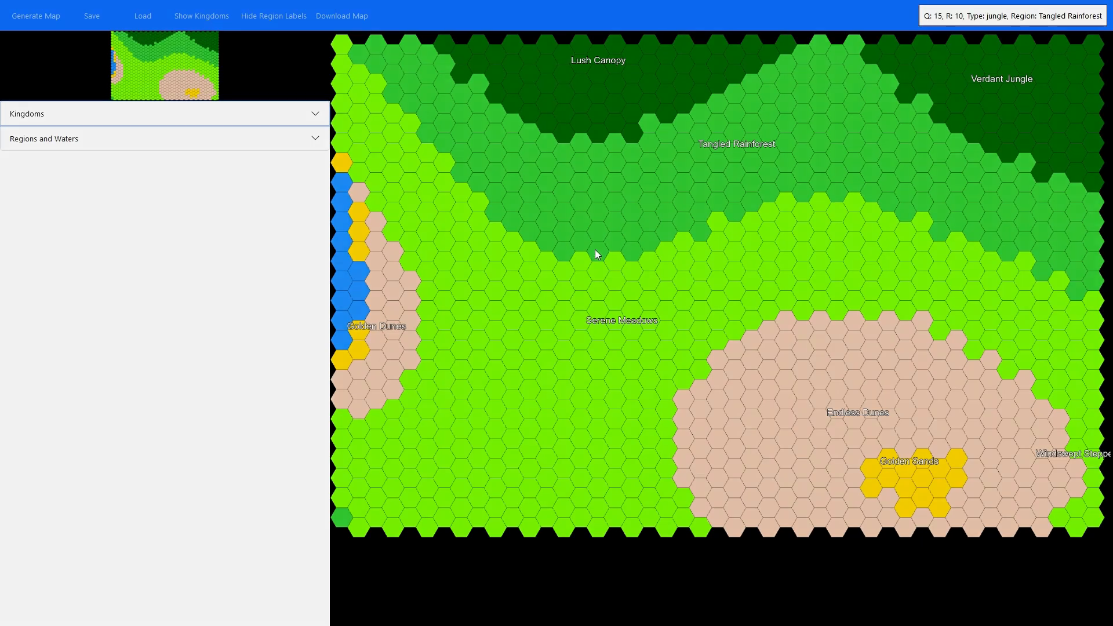
click(598, 254)
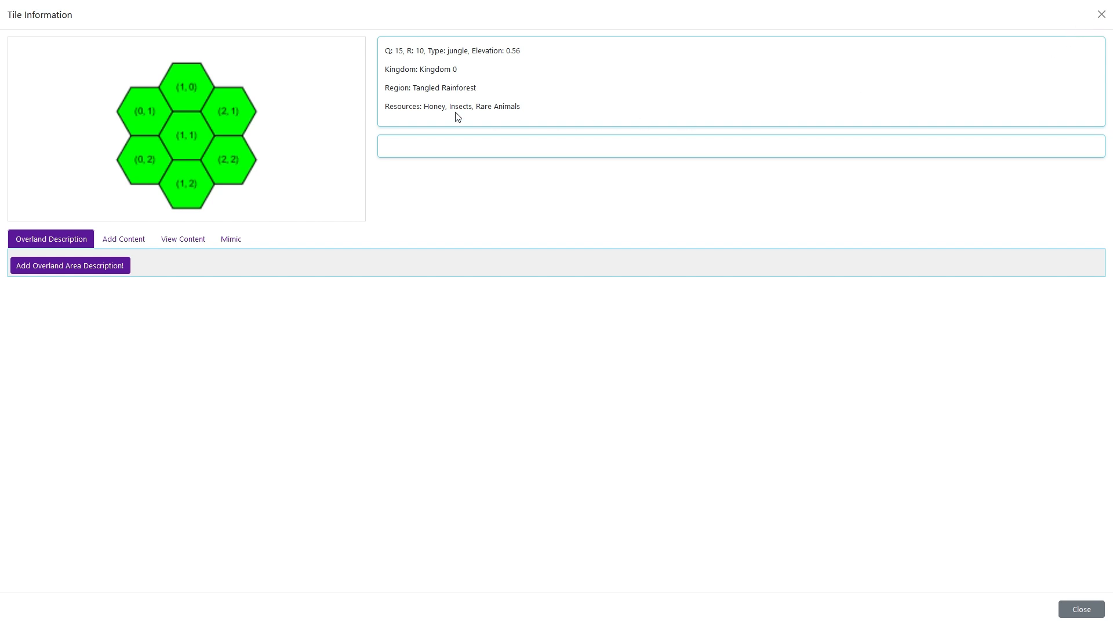
drag(421, 92, 486, 75)
drag(410, 89, 504, 85)
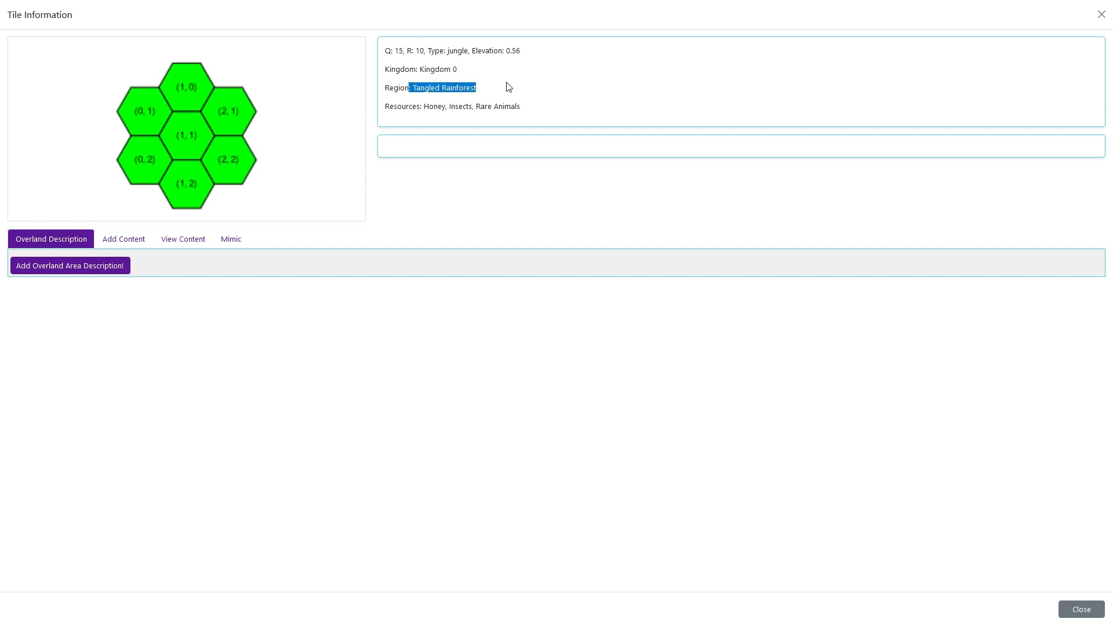
click(1101, 19)
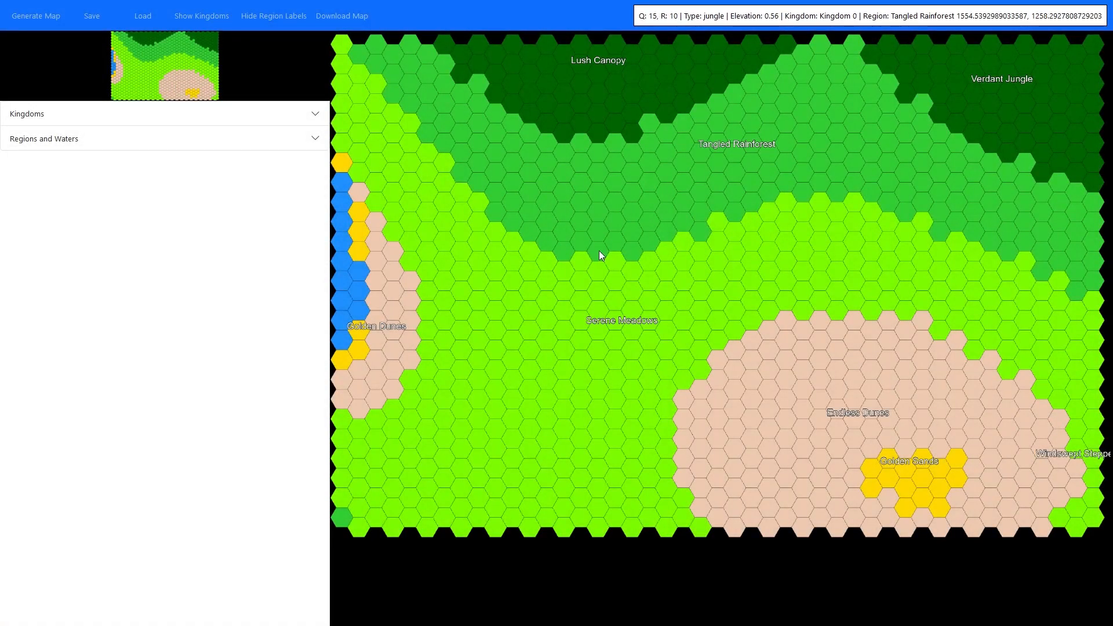
click(601, 256)
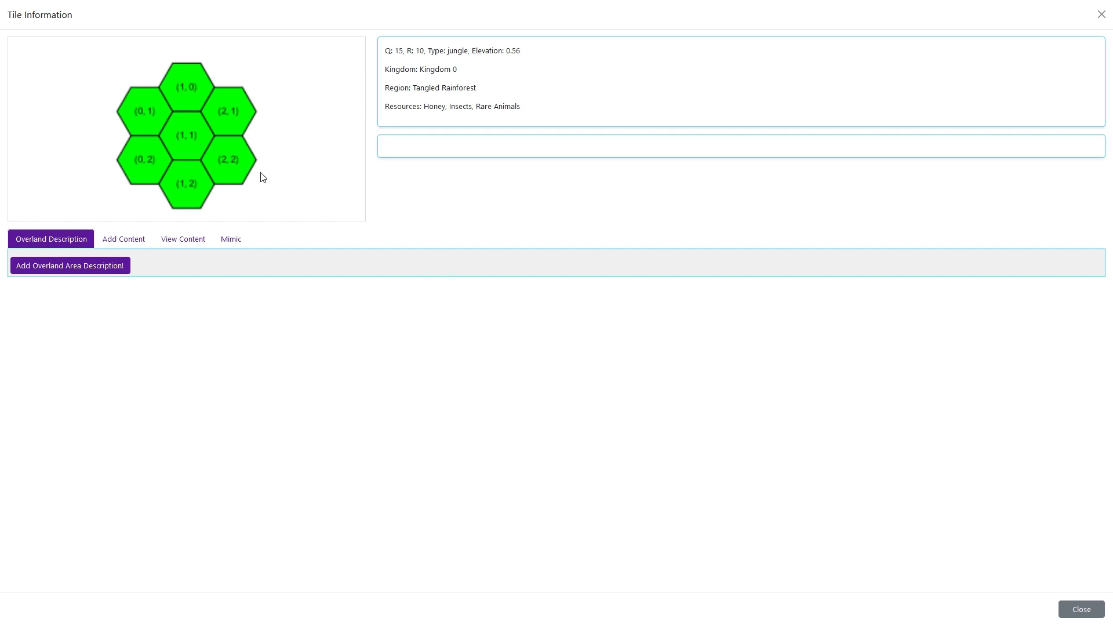
click(1101, 14)
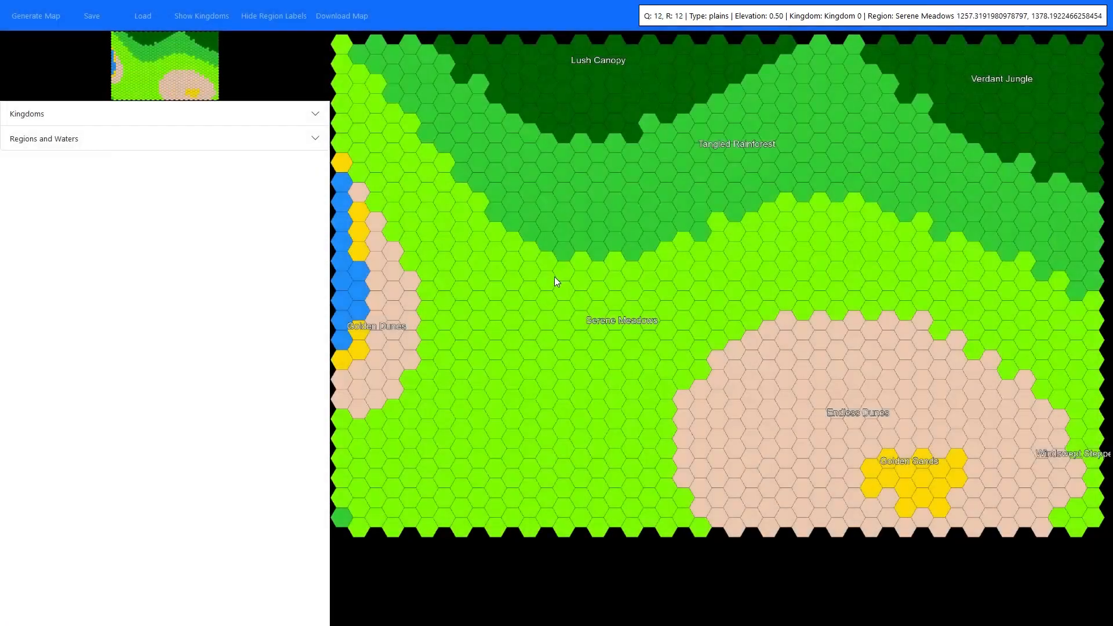
Add a campsite-sized city at sub-hex (0, 1) of the plains tile at Q 14, R 11
click(581, 266)
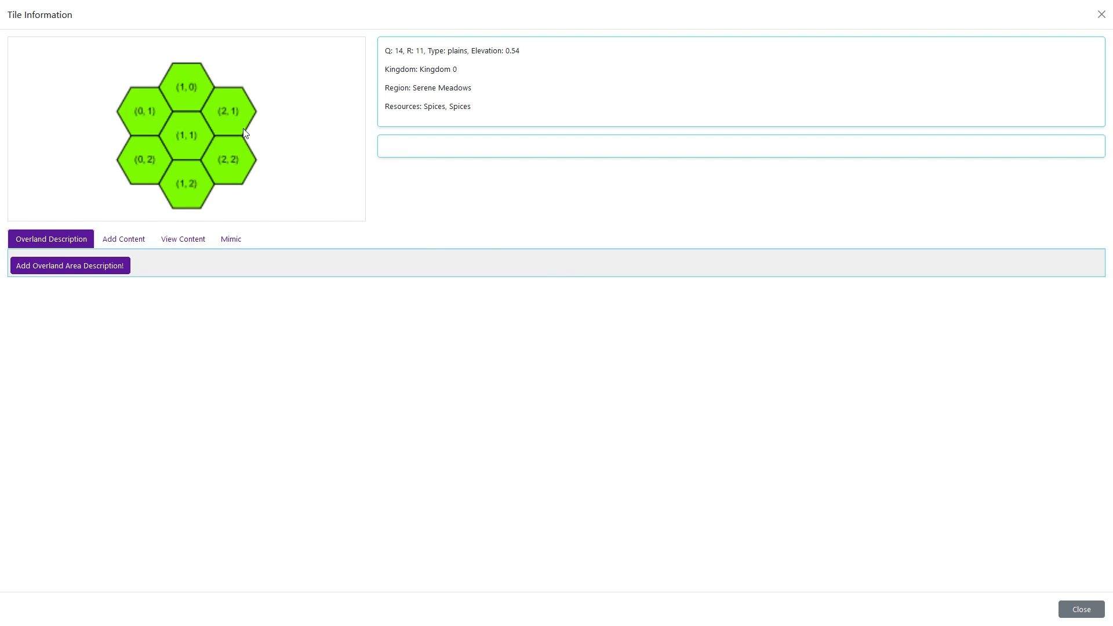
click(129, 242)
click(204, 277)
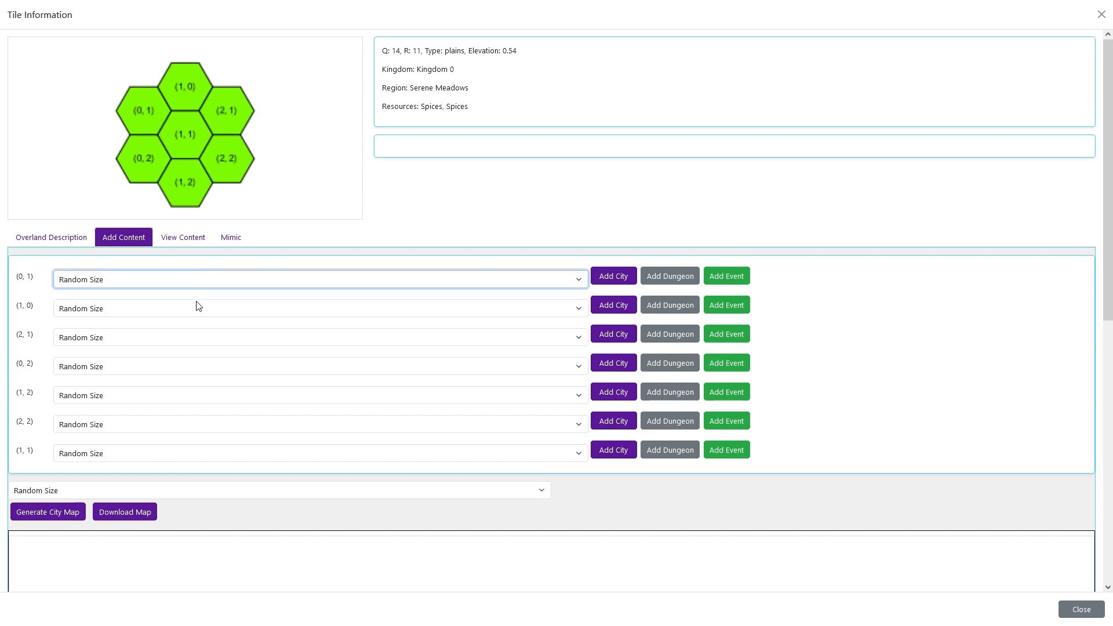
click(196, 315)
click(614, 279)
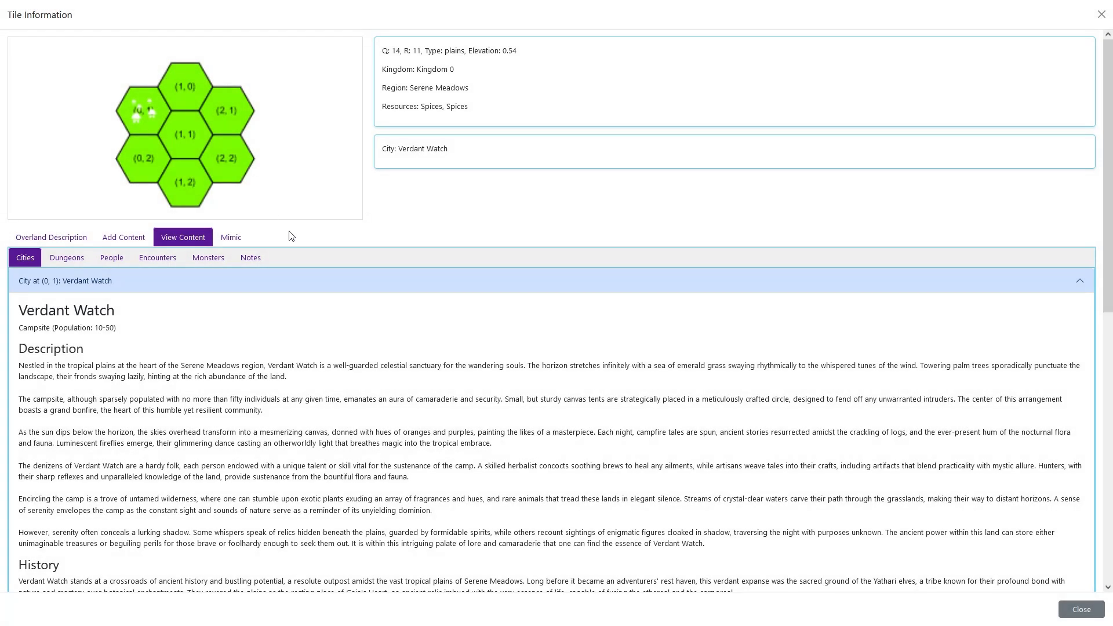
Read the city entry at (0, 1), checking its name, population and description against the tile's region and resources
click(270, 281)
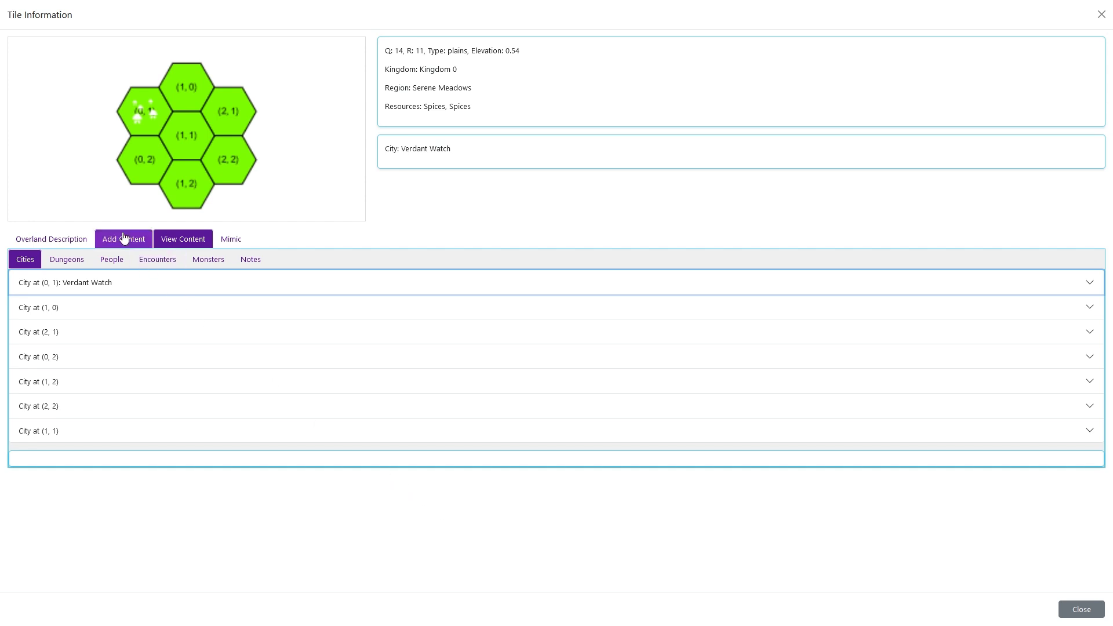
click(79, 282)
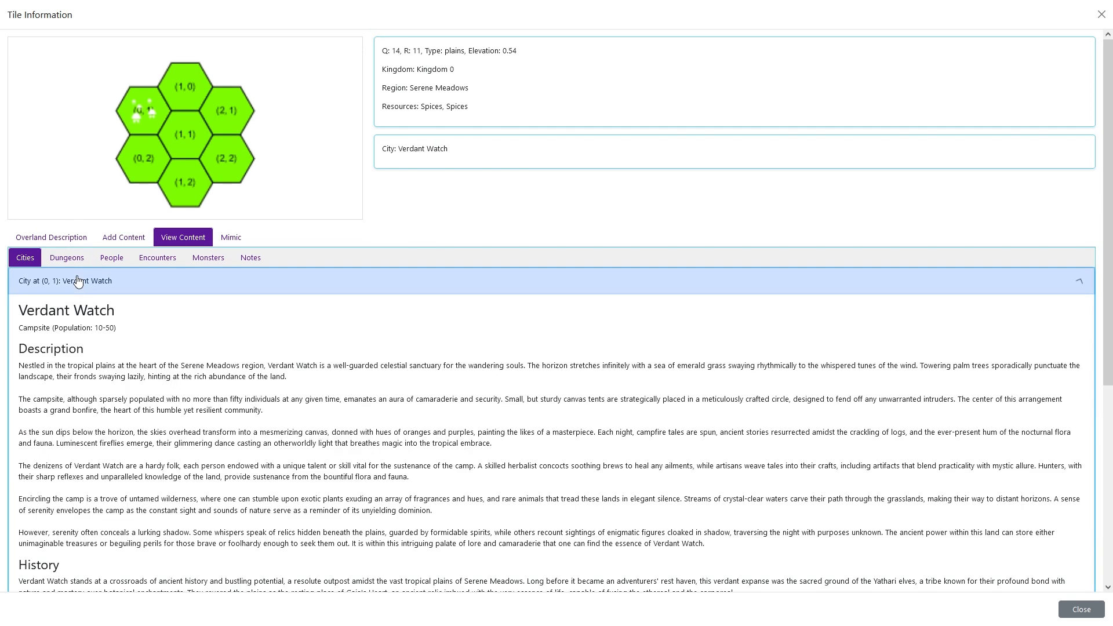
drag(49, 310, 142, 322)
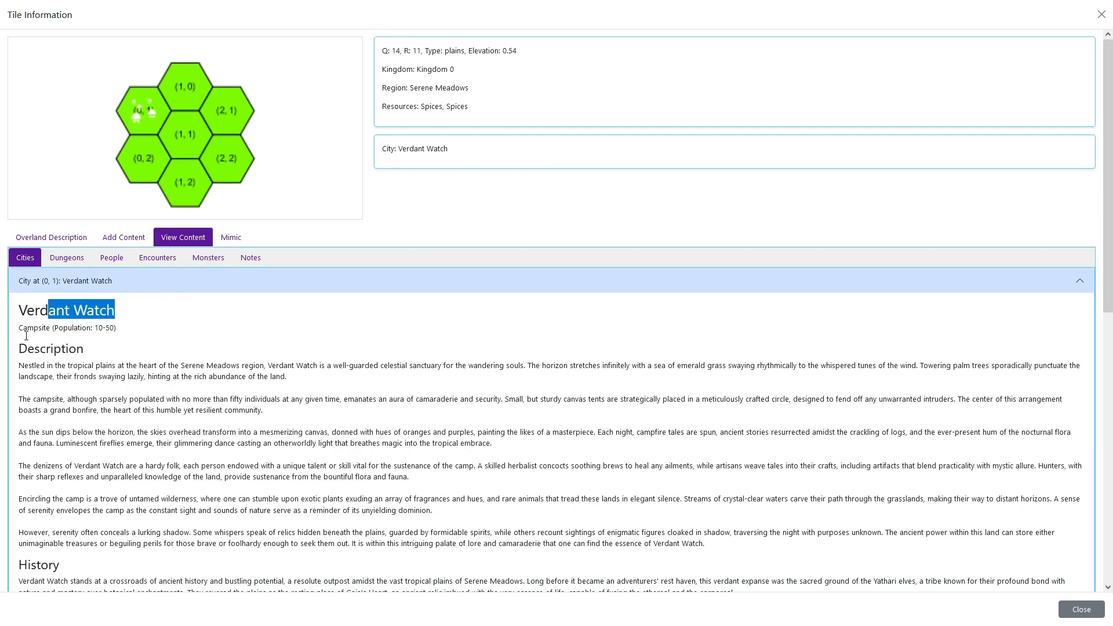
drag(24, 329, 123, 332)
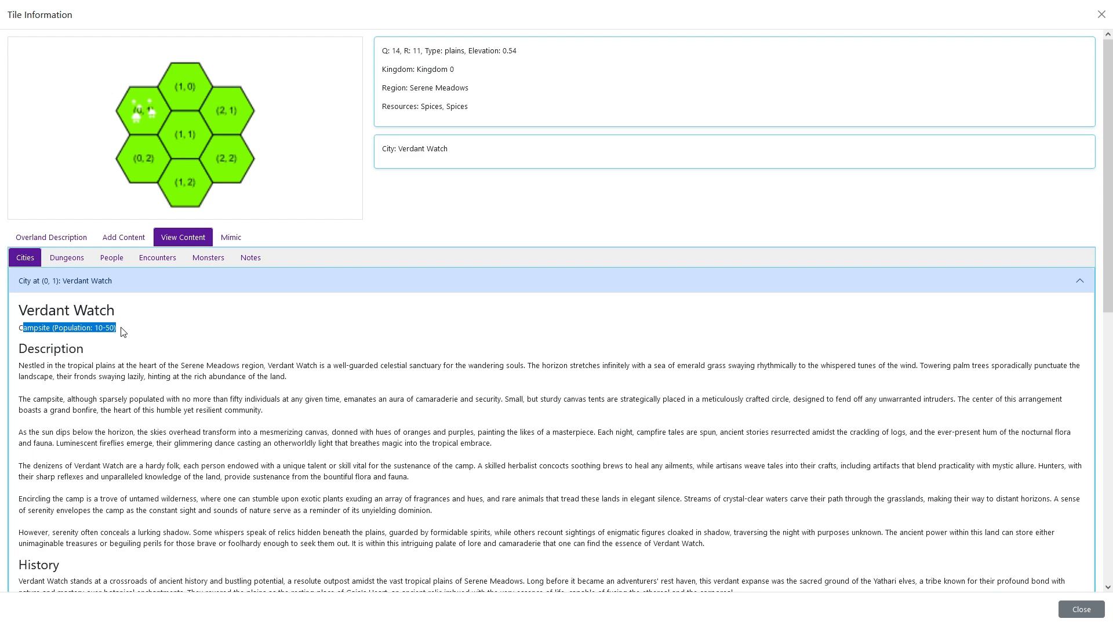
scroll(123, 331, down, 2)
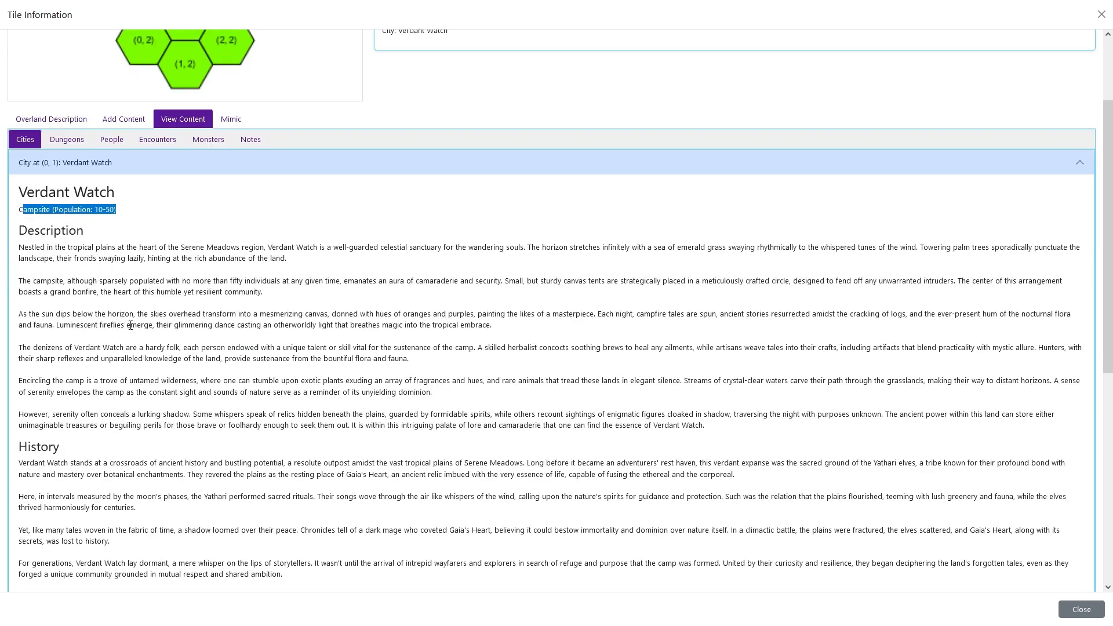
drag(175, 248, 241, 249)
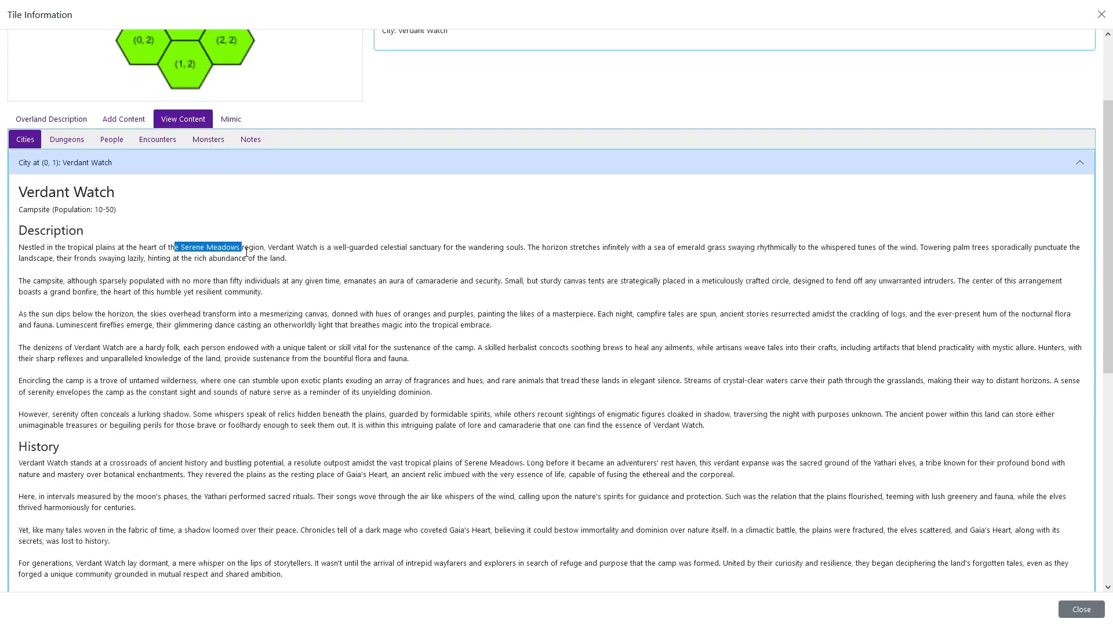
scroll(250, 284, up, 1)
scroll(252, 295, up, 1)
drag(414, 87, 560, 100)
drag(418, 106, 504, 114)
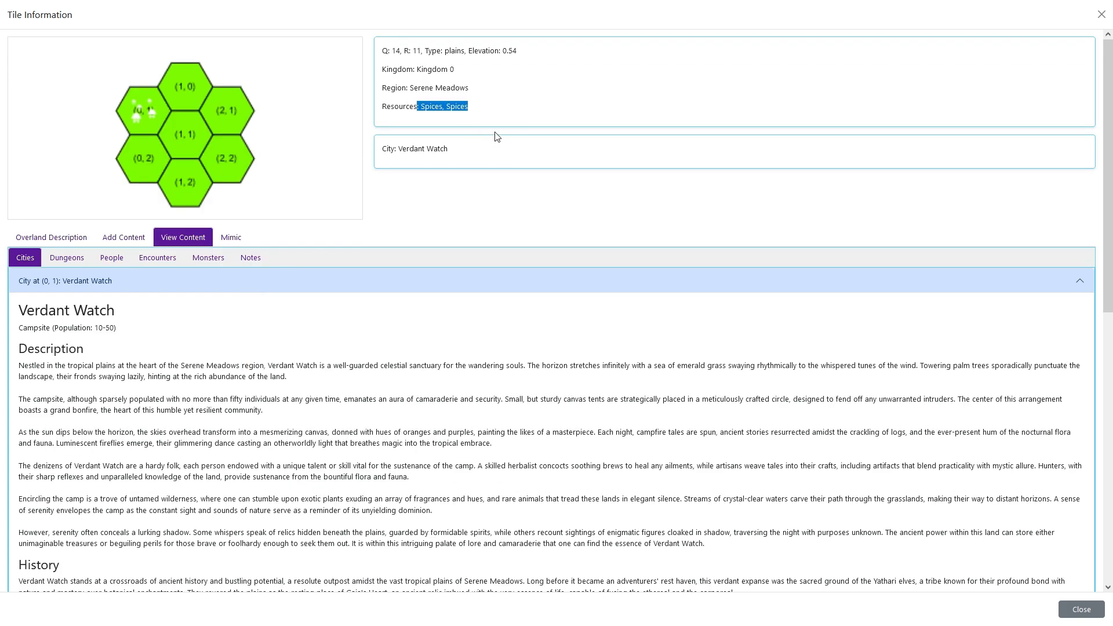
Review the history and the two image prompts in the Verdant Watch city entry
scroll(484, 190, down, 2)
scroll(484, 190, down, 7)
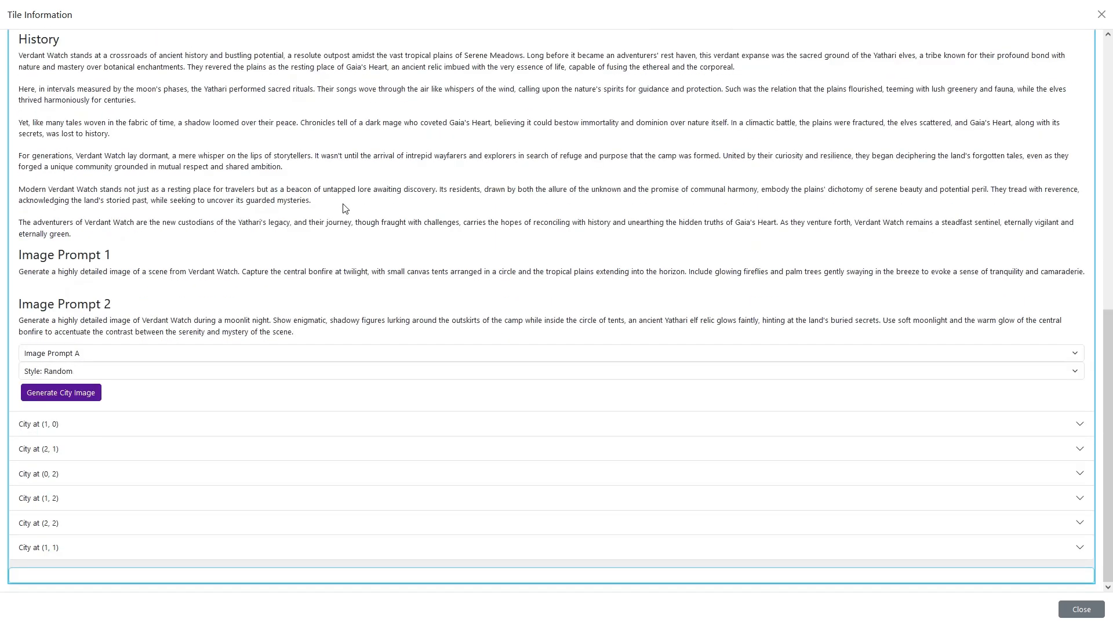
drag(65, 255, 188, 325)
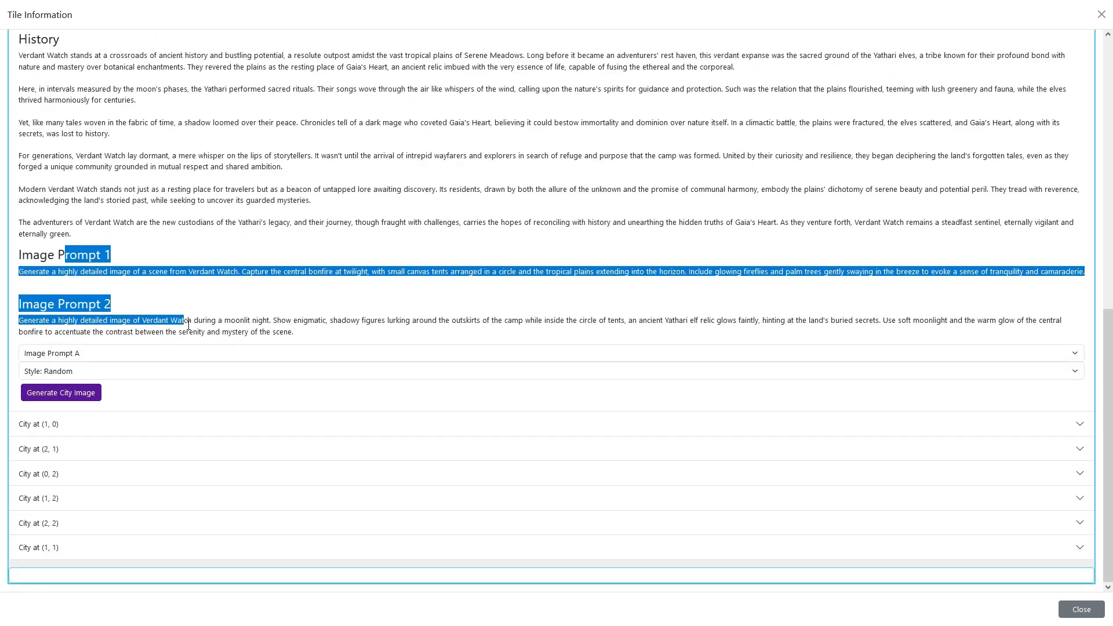
drag(77, 256, 103, 317)
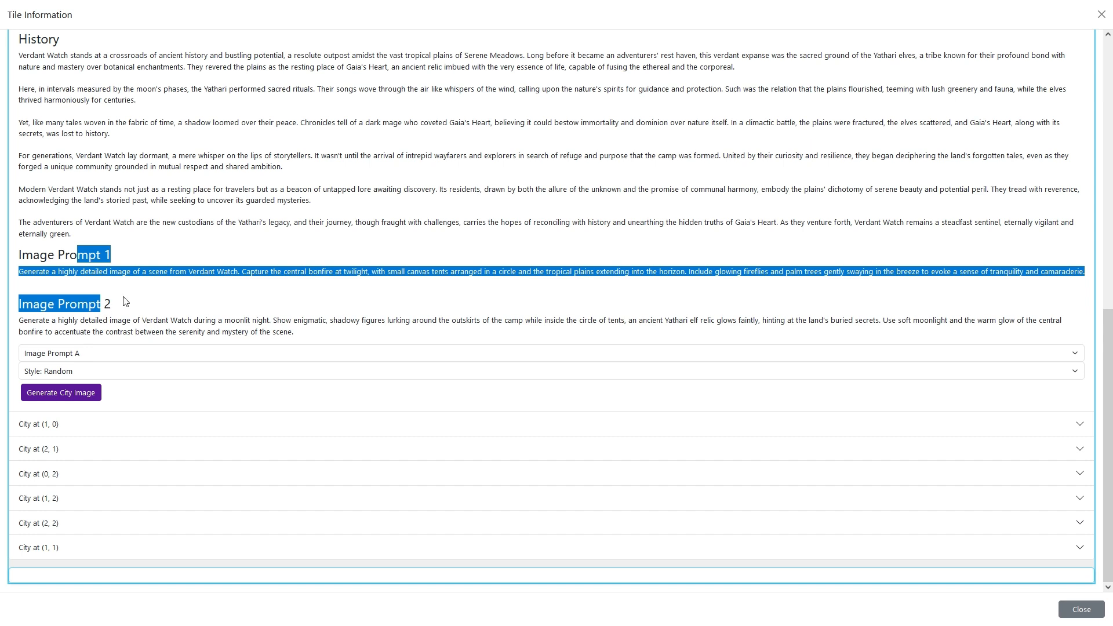
drag(294, 332, 11, 261)
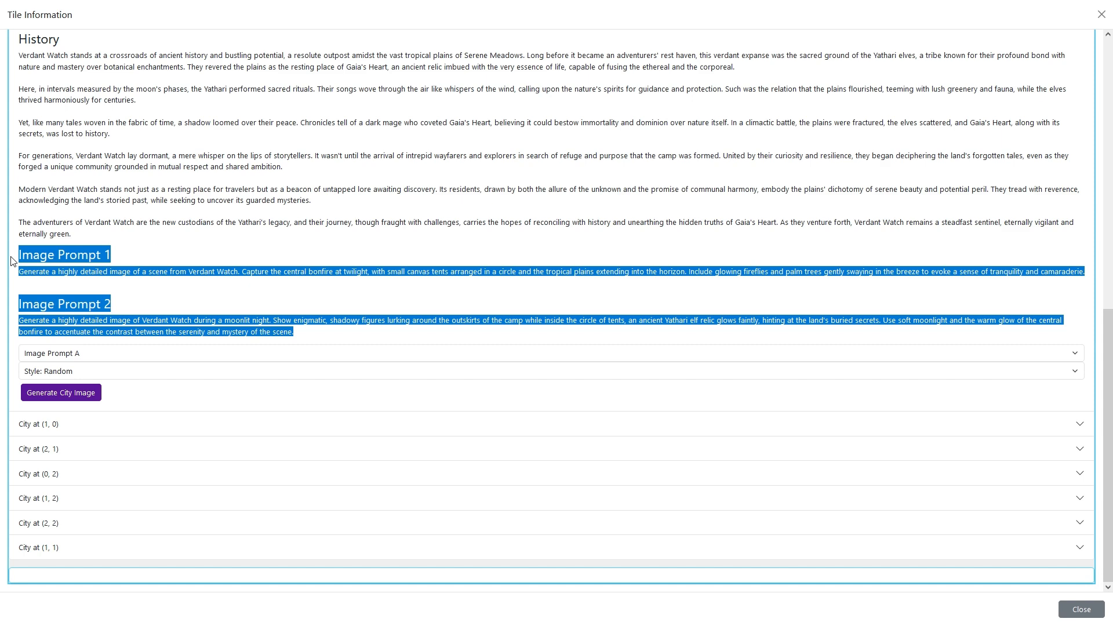
scroll(107, 255, up, 8)
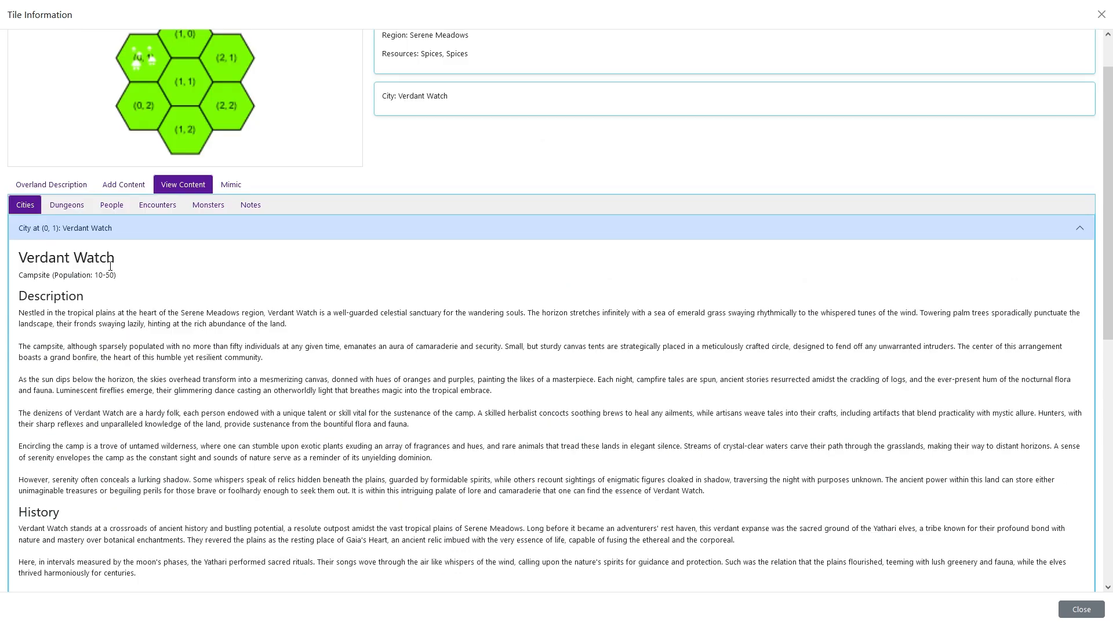
scroll(49, 271, down, 5)
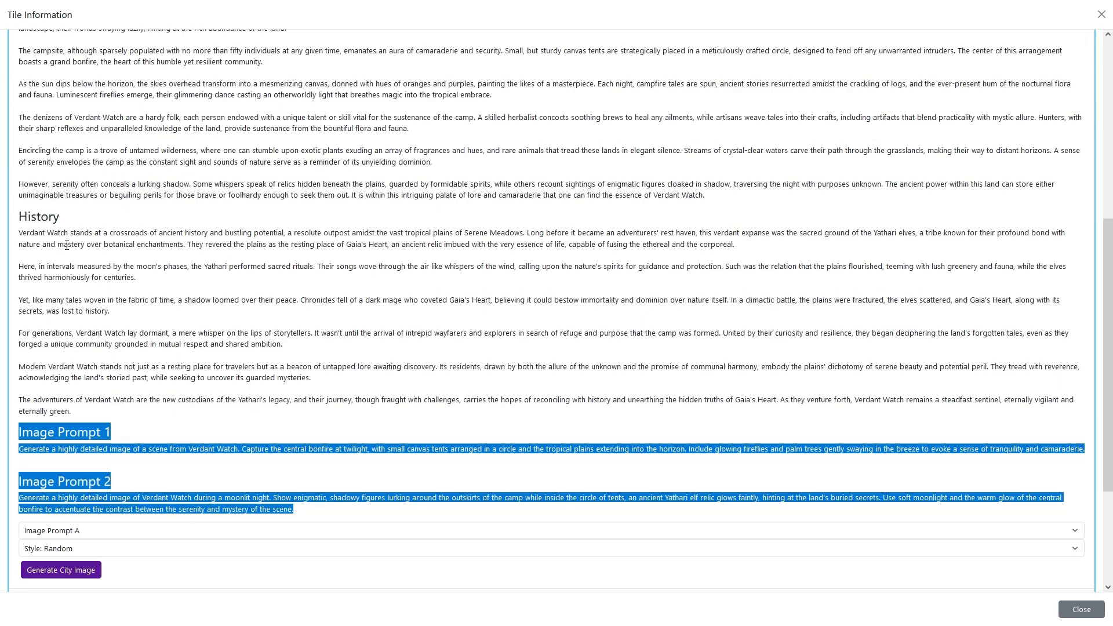
Reread the Verdant Watch image prompts and generate a city image from Image Prompt A in the Charcoal style
scroll(65, 244, down, 3)
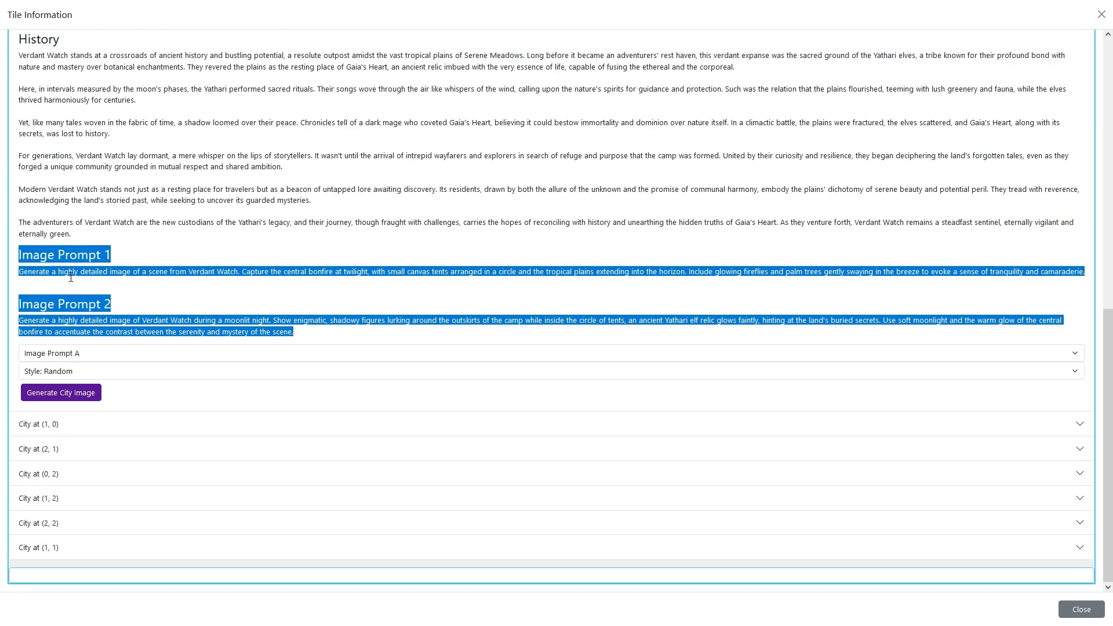
click(336, 238)
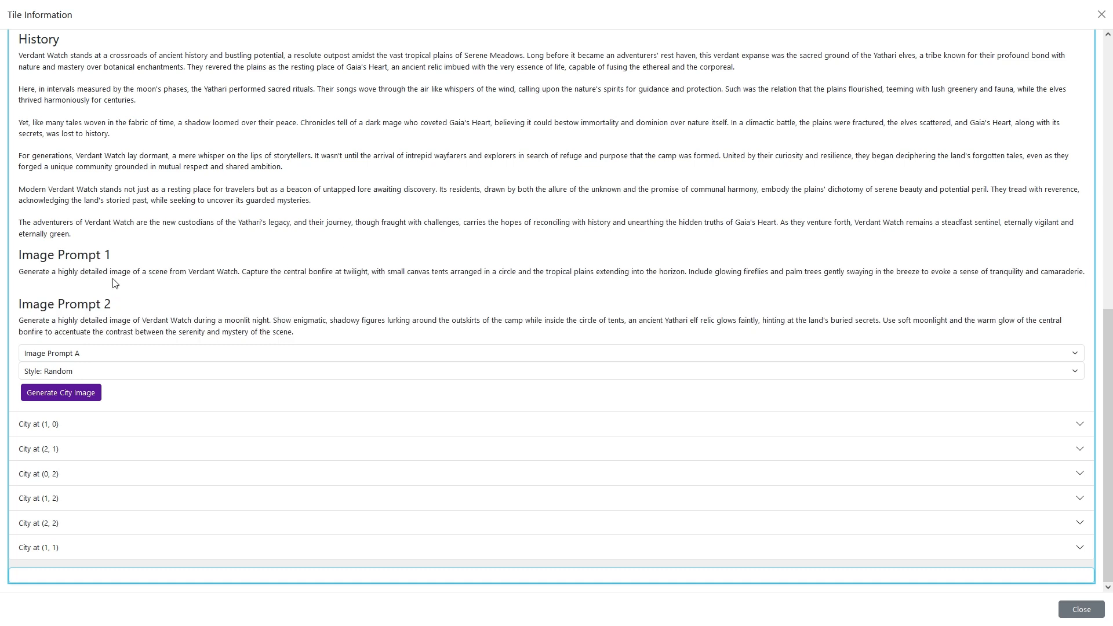
drag(111, 273, 454, 281)
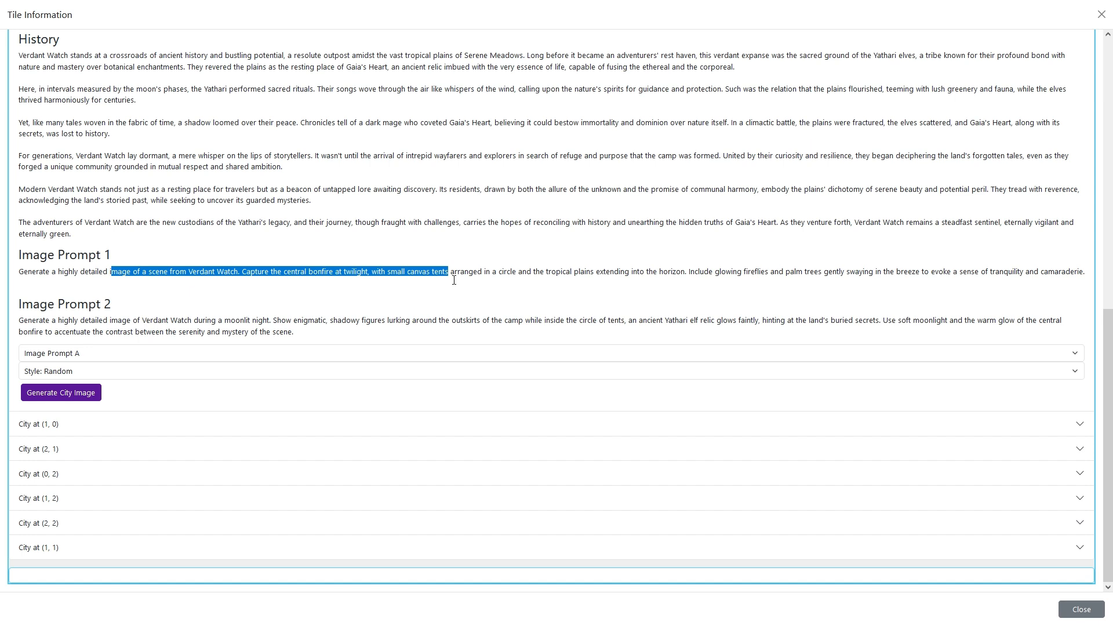
drag(204, 335, 406, 337)
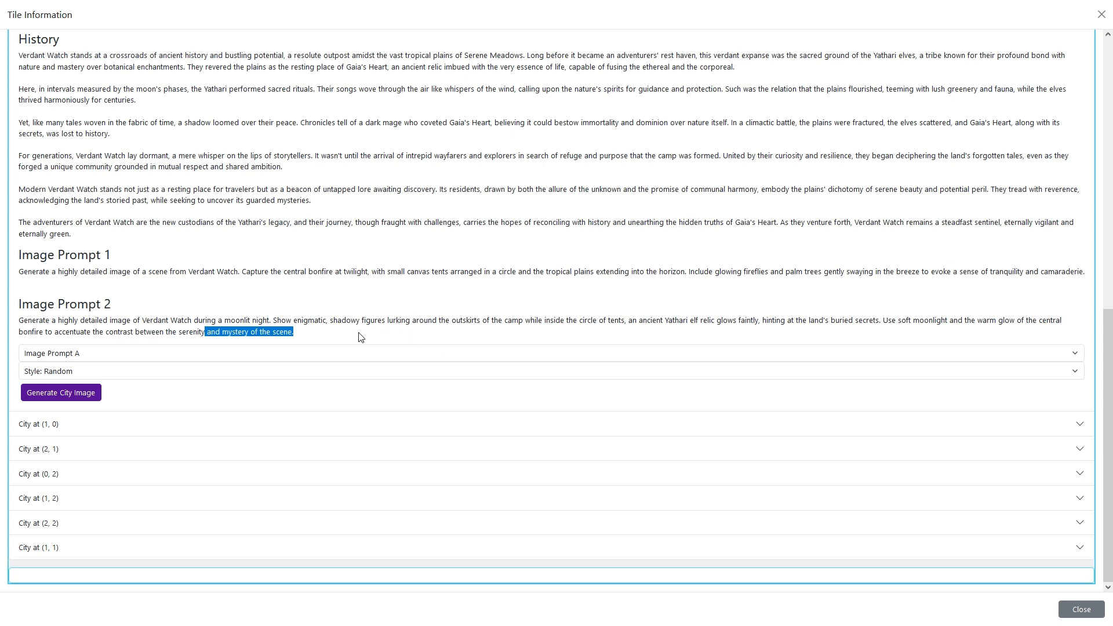
click(293, 353)
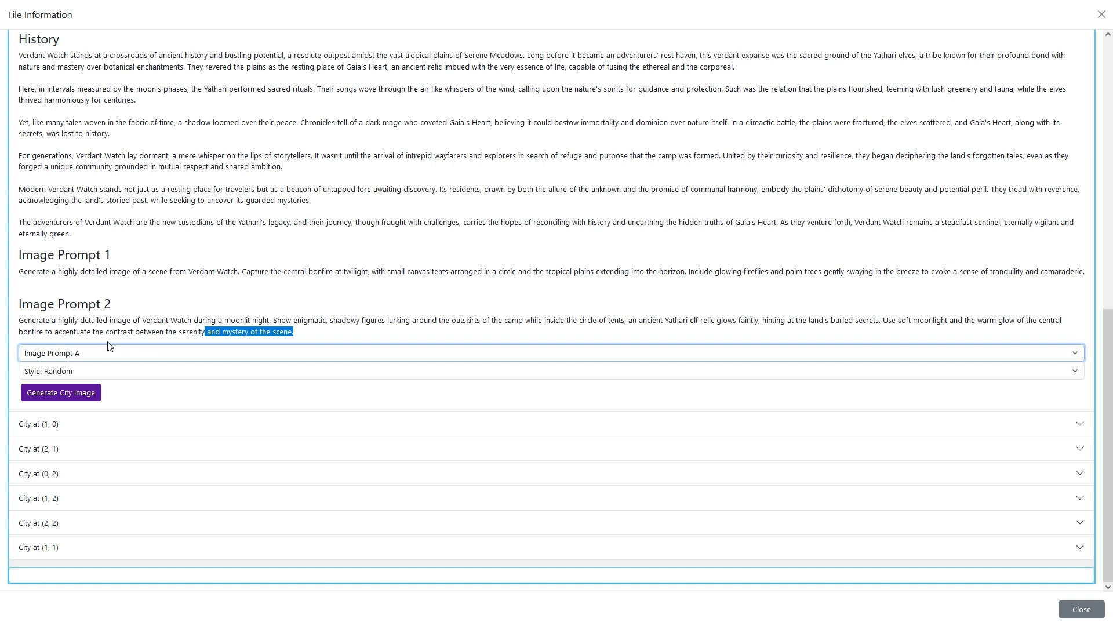
click(92, 371)
click(94, 209)
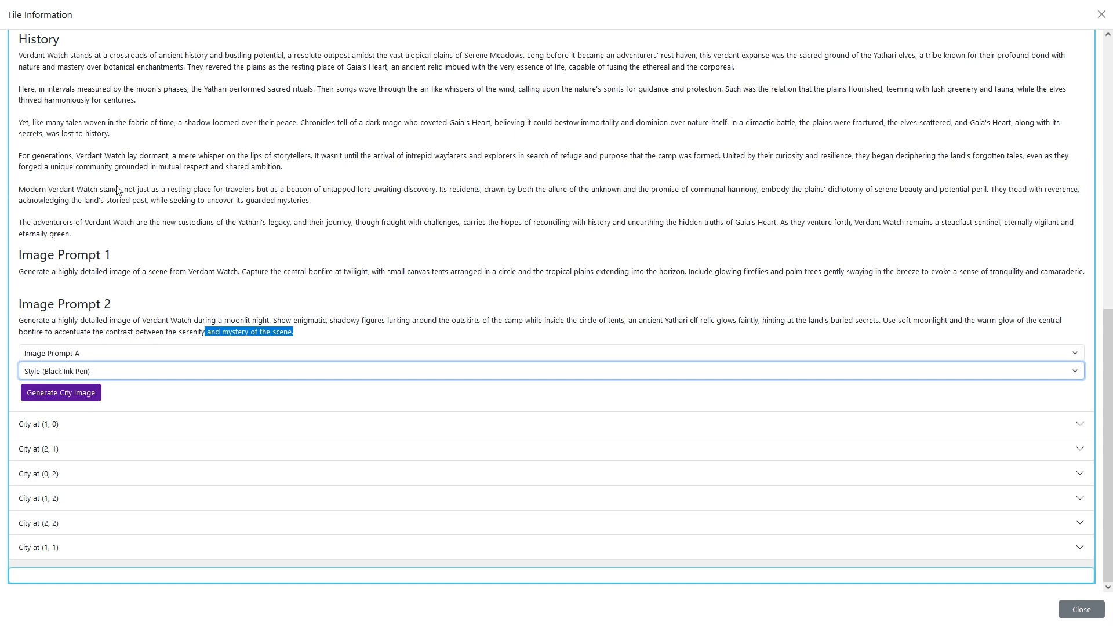
click(76, 393)
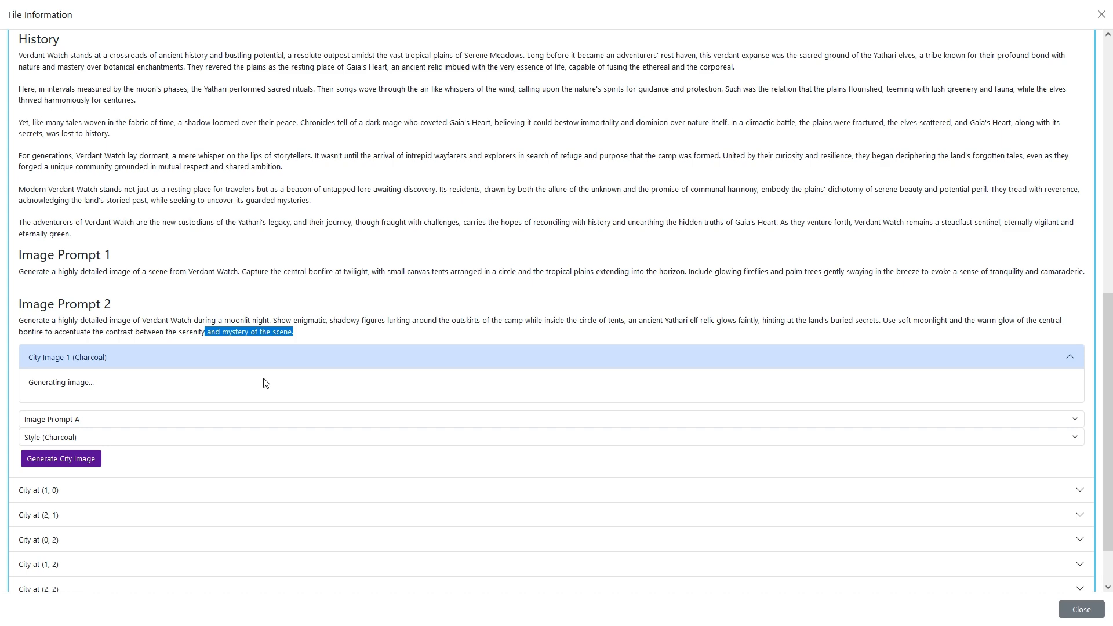
View the generated charcoal image of Verdant Watch and collapse it
scroll(264, 380, down, 3)
scroll(263, 378, down, 2)
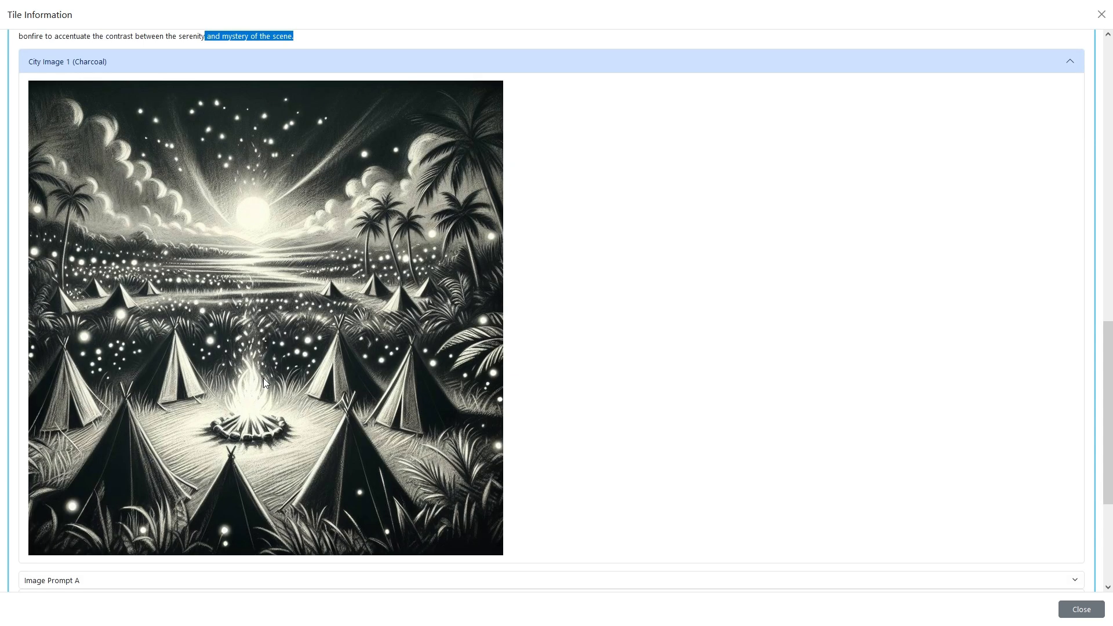
scroll(264, 378, up, 2)
click(303, 179)
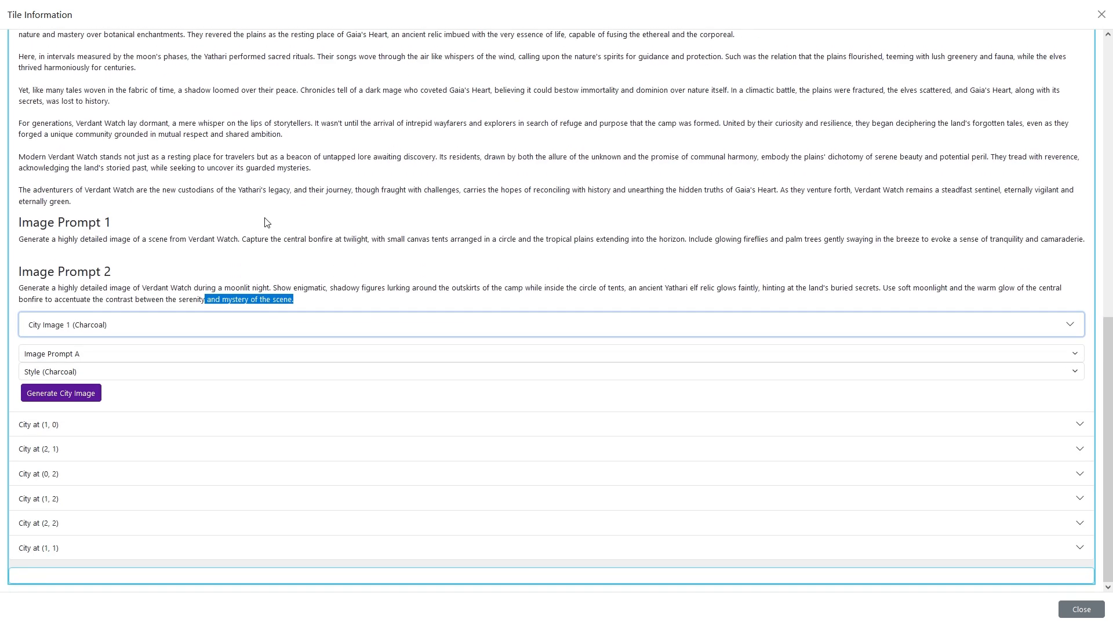
Generate a second Verdant Watch city image from Image Prompt B in the Watercolor style
key(Tab)
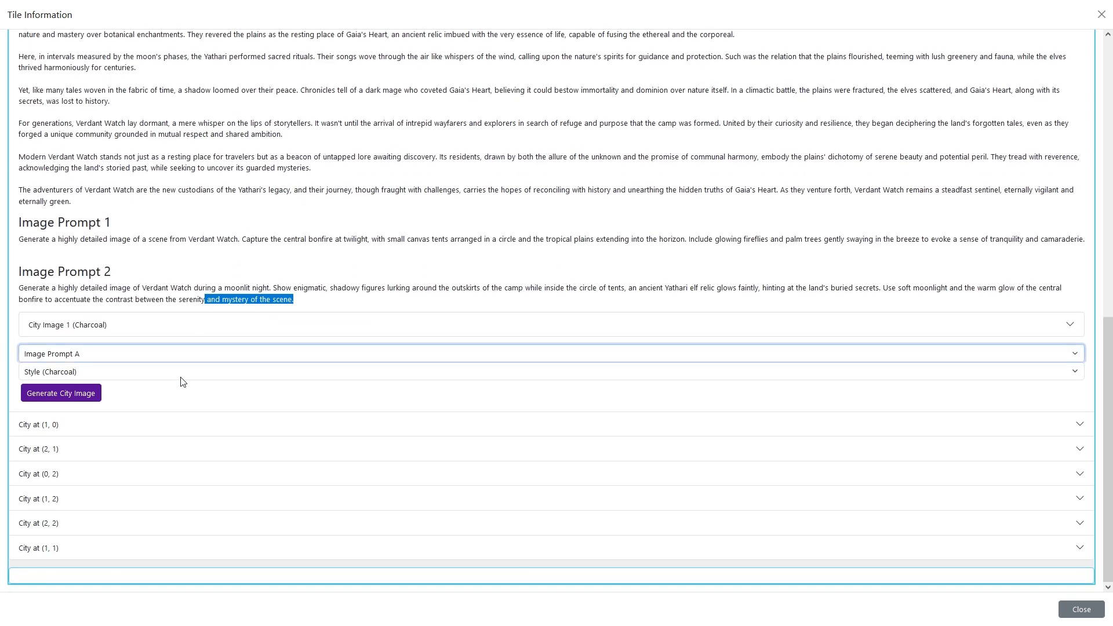
key(Down)
key(Tab)
key(Down)
click(82, 393)
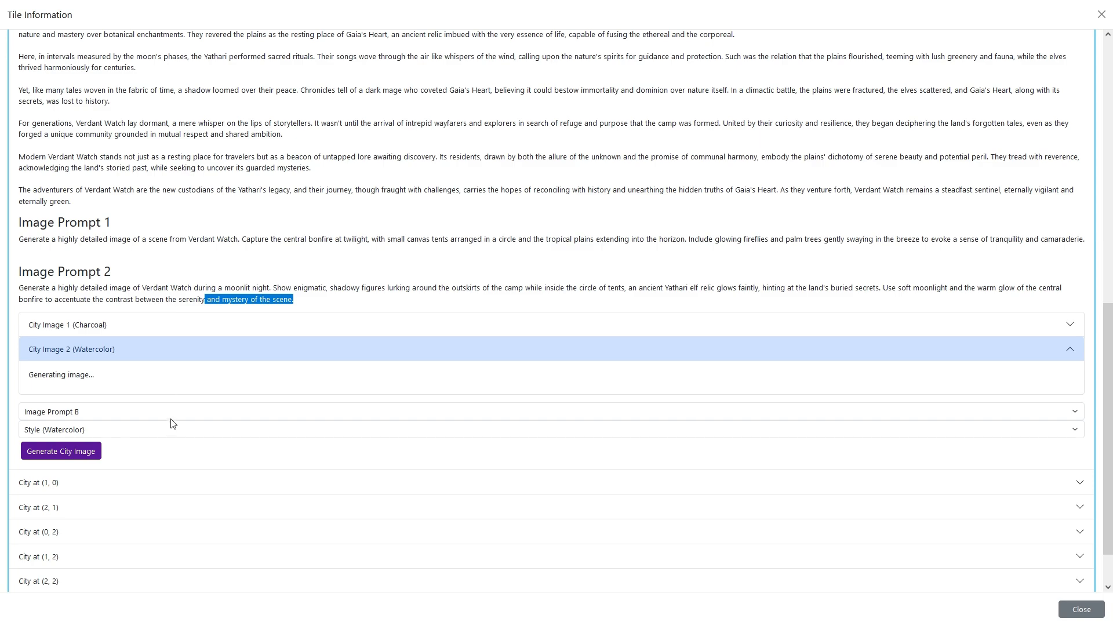
Look over the tile details and examine the generated watercolor image of Verdant Watch
scroll(172, 423, up, 4)
scroll(172, 426, up, 5)
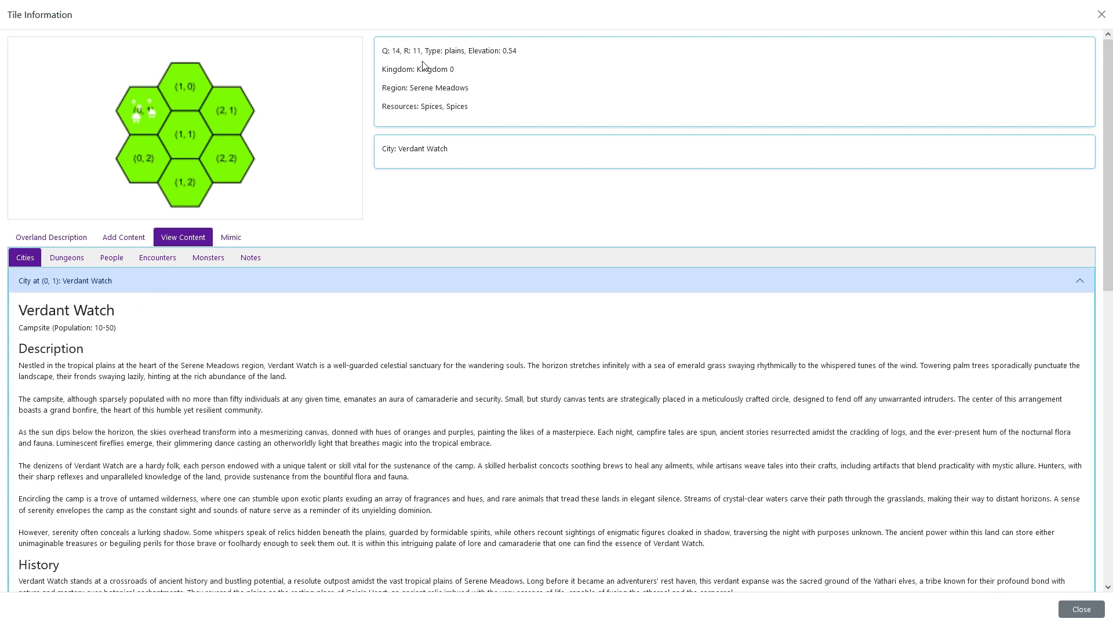
click(405, 291)
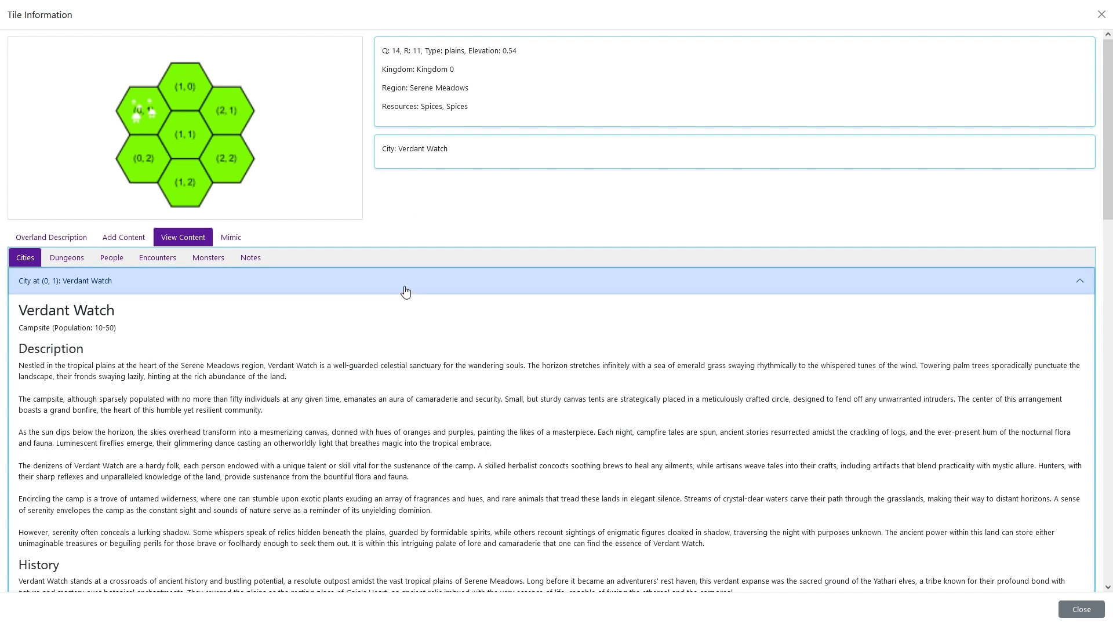
click(301, 292)
scroll(301, 291, down, 15)
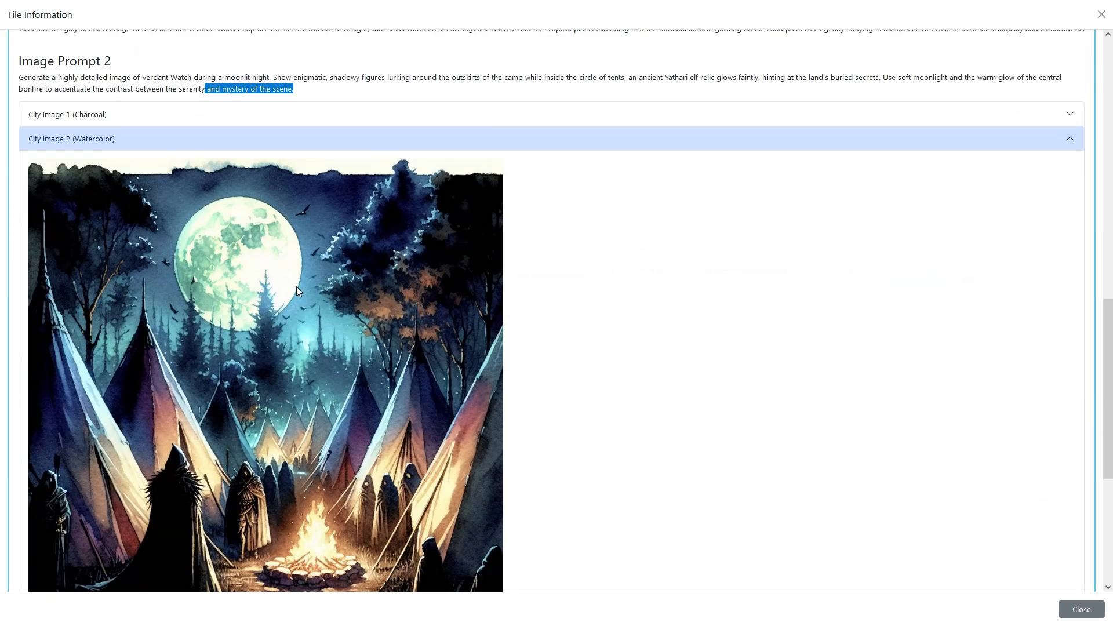
scroll(298, 290, up, 3)
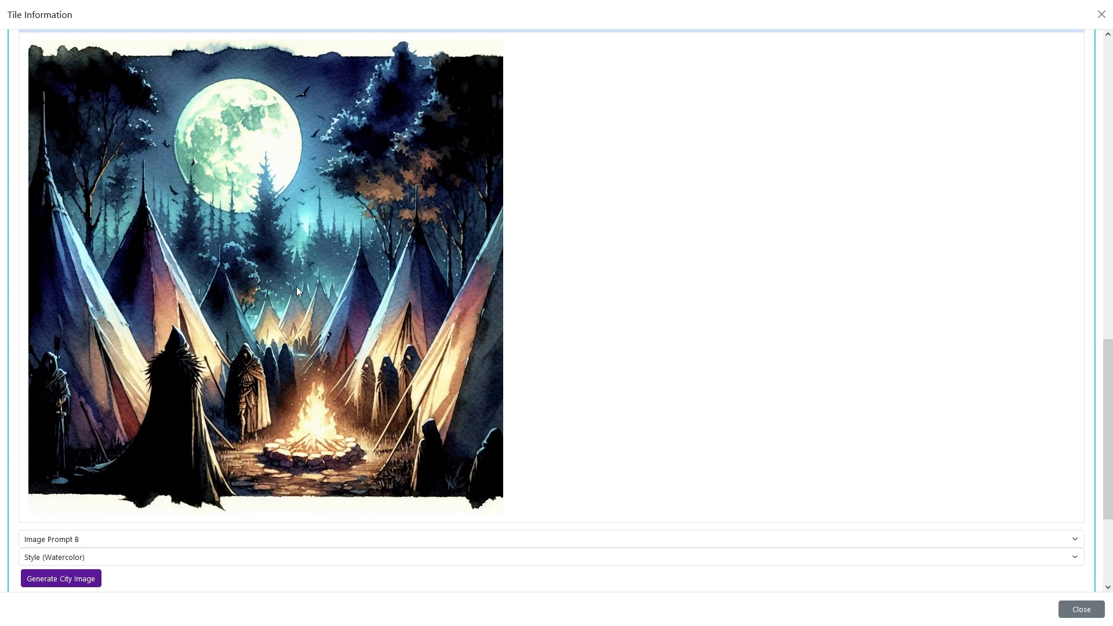
scroll(297, 286, up, 3)
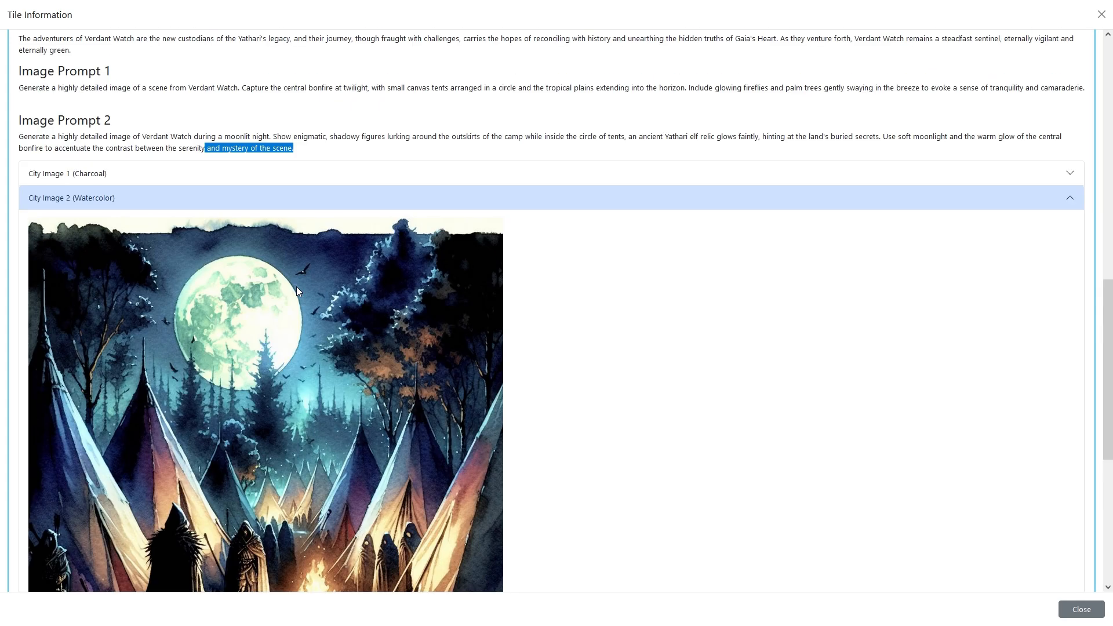
Collapse the watercolor image and the Verdant Watch entry, and open the city entry at (1, 0)
click(333, 205)
scroll(319, 226, up, 15)
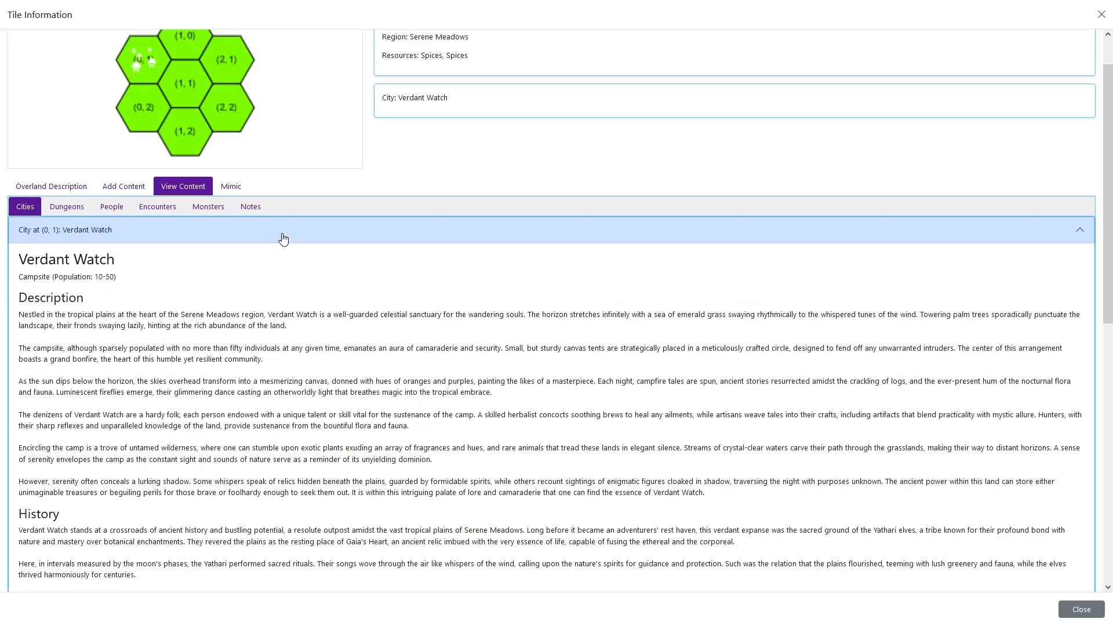
click(283, 239)
click(125, 316)
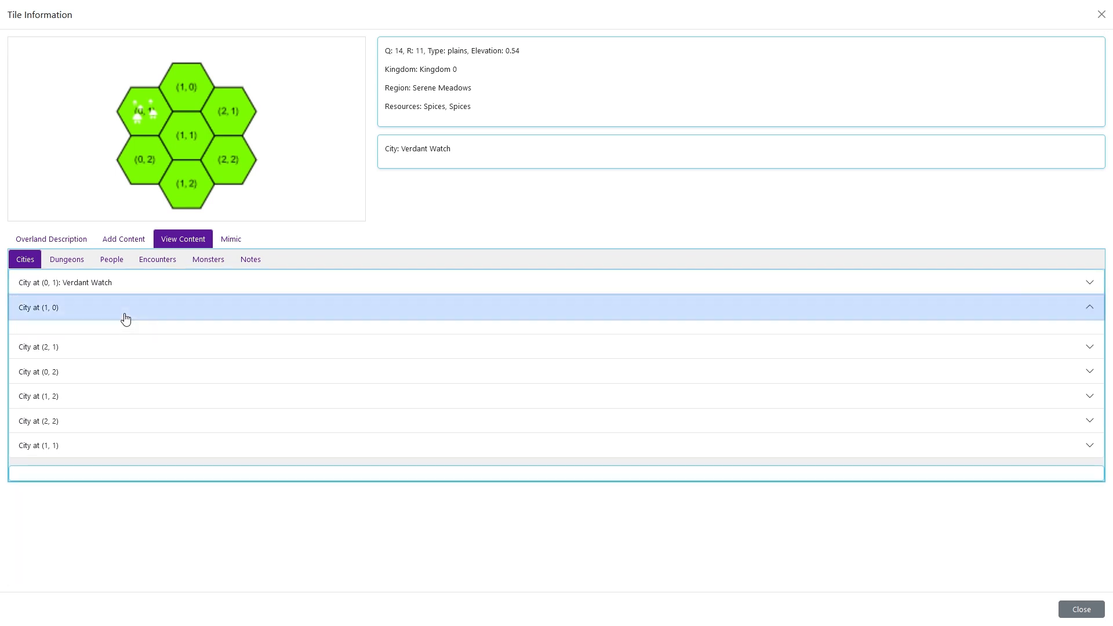
Add a hamlet-sized city at sub-hex (1, 0) of the tile
click(136, 246)
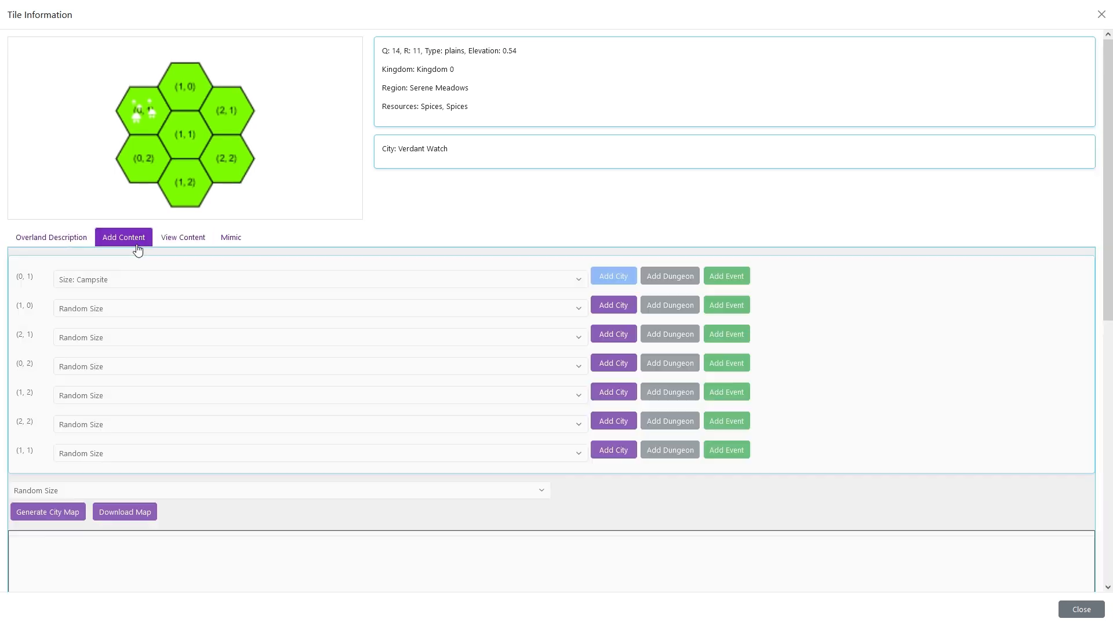
click(475, 310)
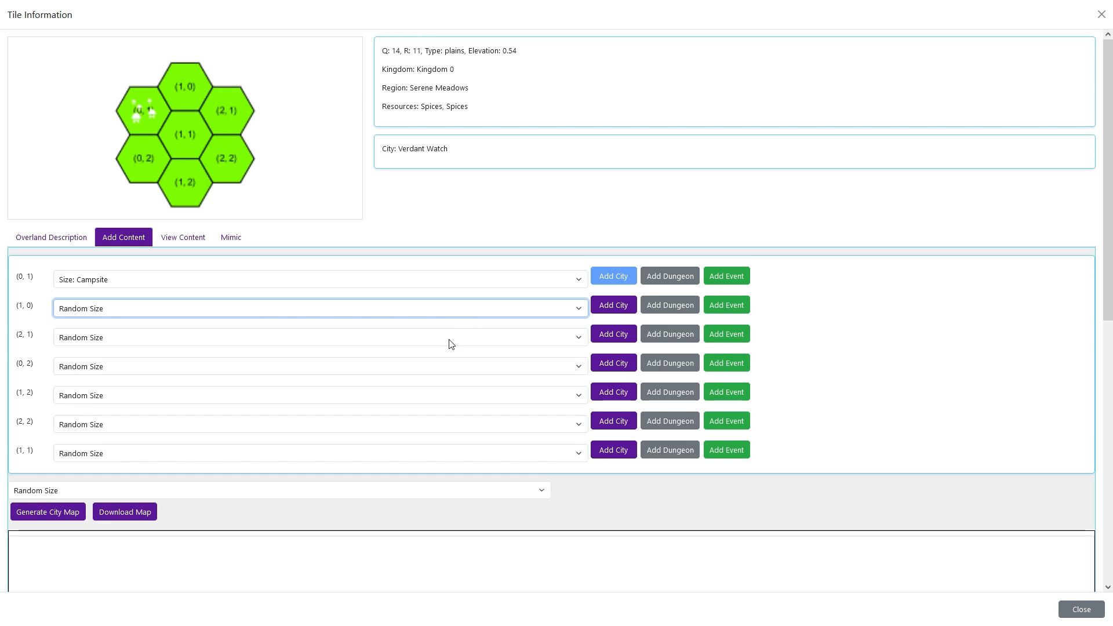
key(Down)
key(Down)
click(619, 311)
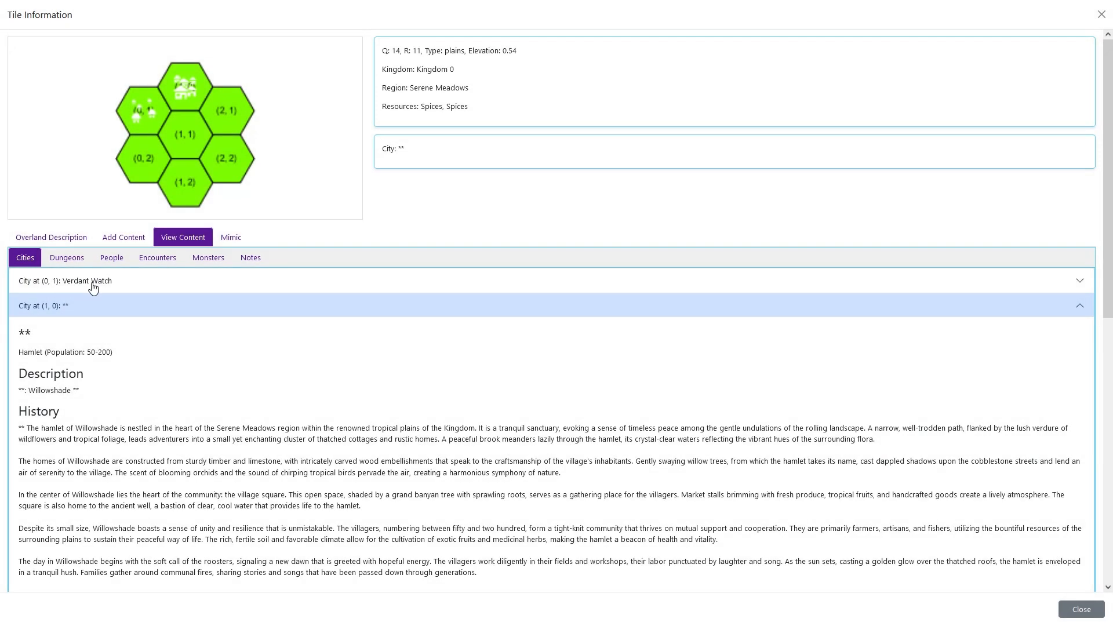
Review the name, description, history and image prompts of the city at (1, 0), and collapse its entry
drag(41, 339, 5, 340)
scroll(79, 350, down, 7)
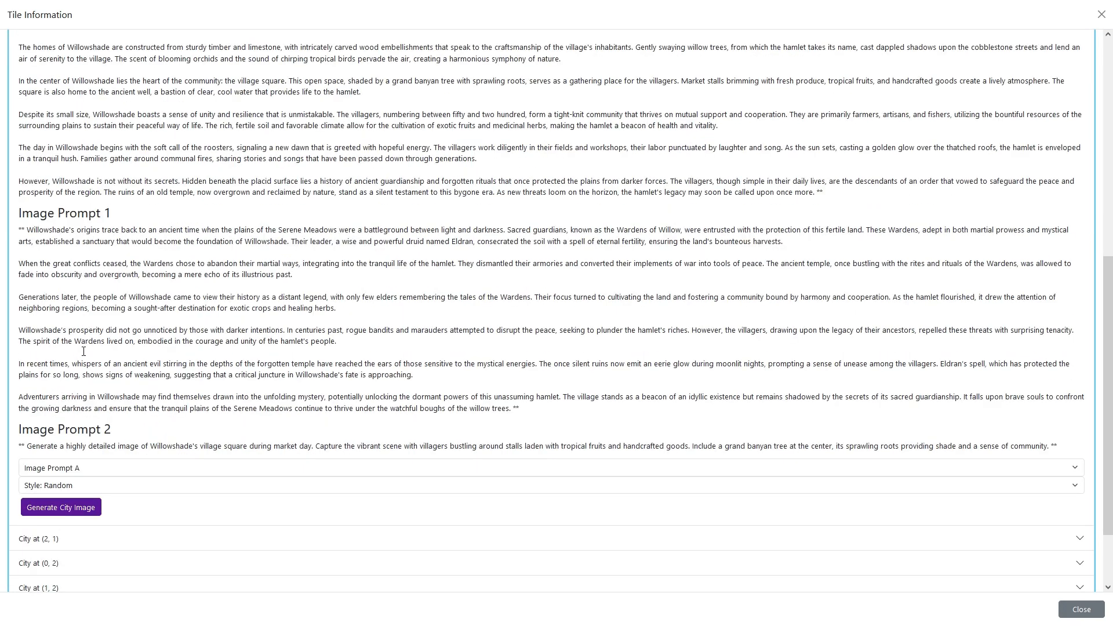
scroll(84, 351, down, 2)
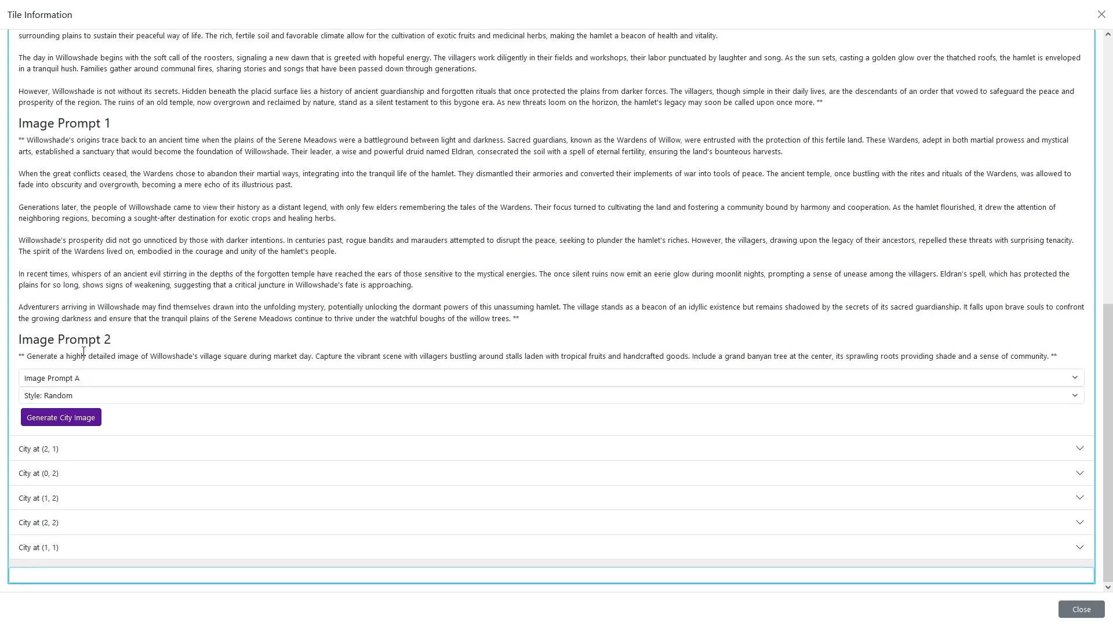
scroll(83, 352, up, 7)
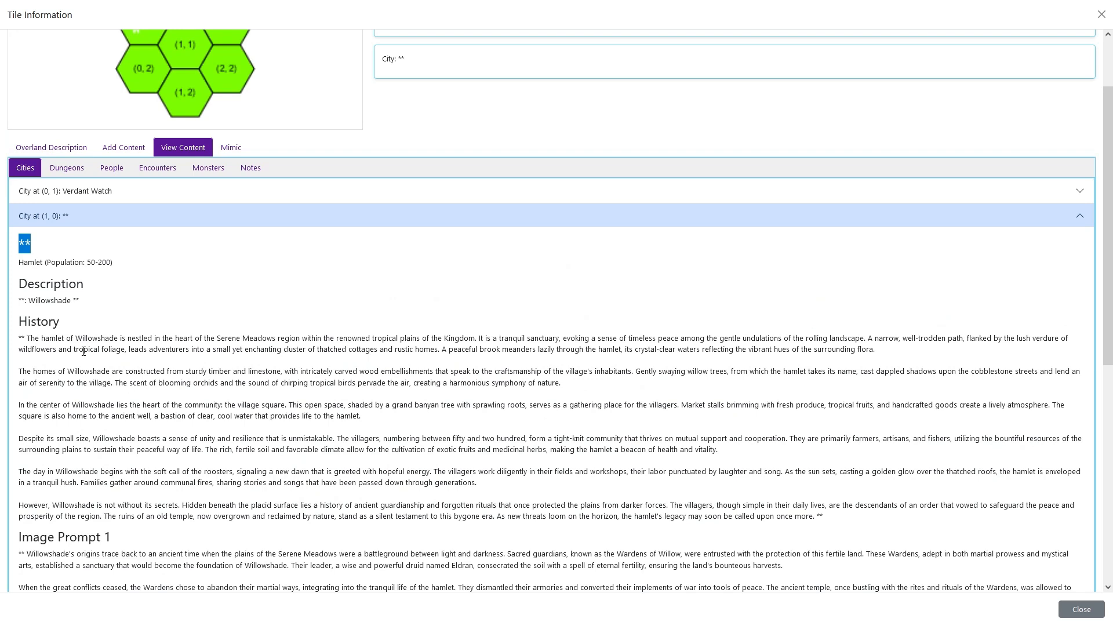
click(141, 223)
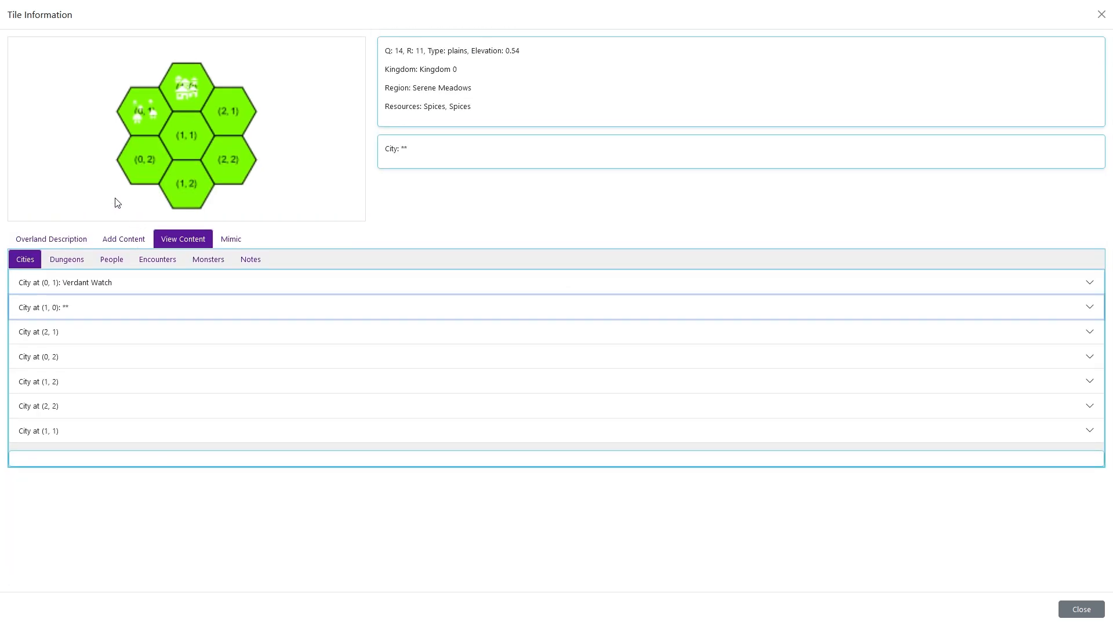
Try to add a random-size city at sub-hex (2, 1) of the tile
click(119, 243)
click(606, 336)
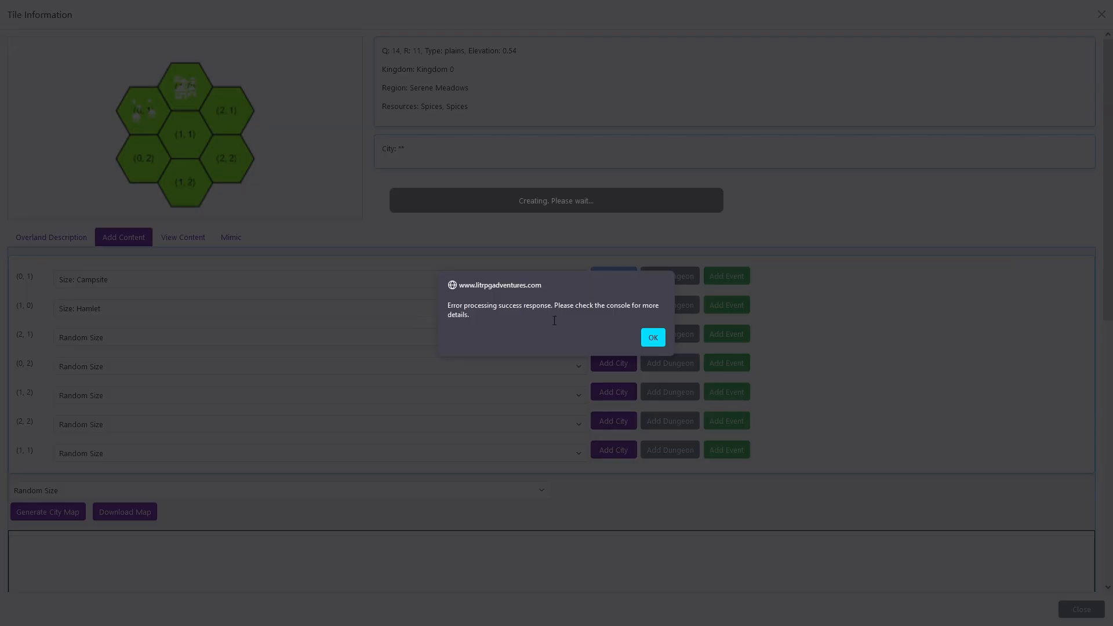
click(657, 337)
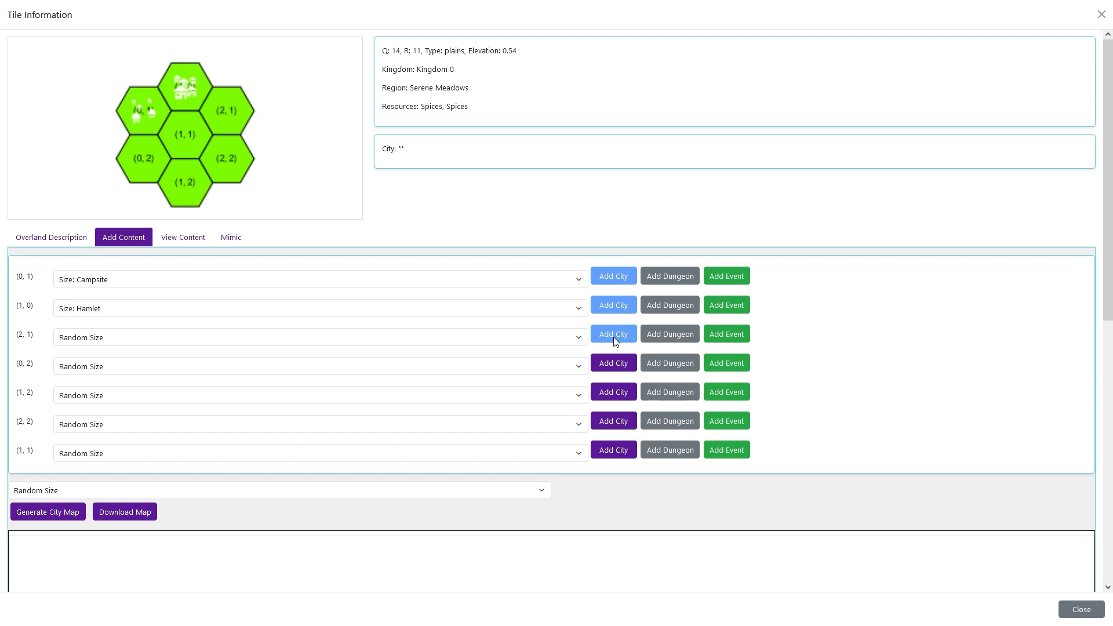
Add a random-size city at sub-hex (0, 2) and check the population, region and kingdom given in its entry
click(616, 366)
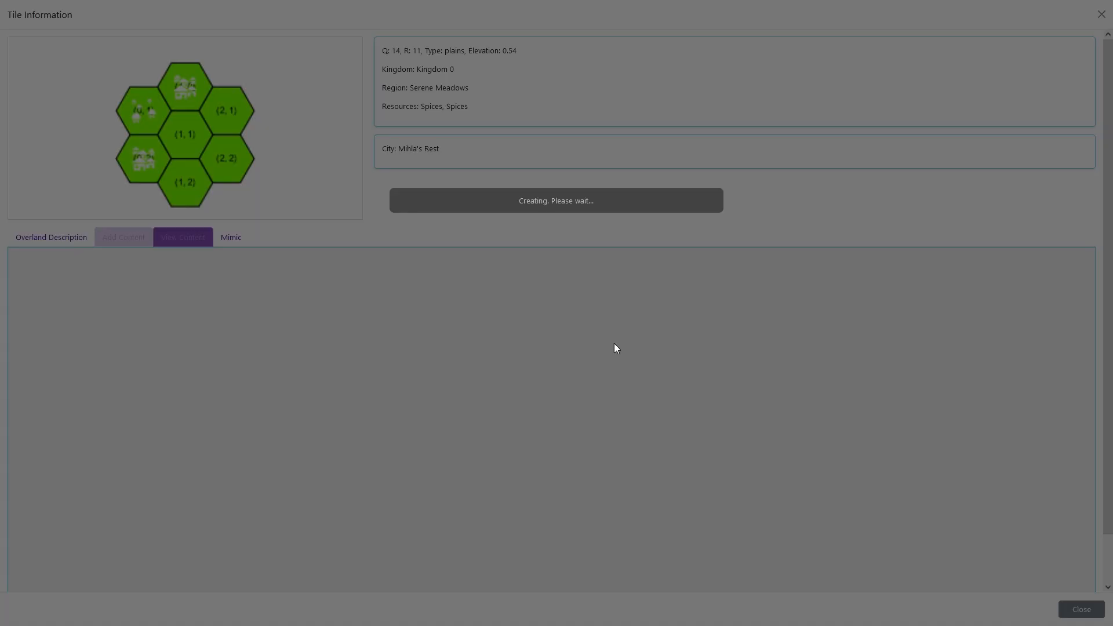
scroll(618, 349, down, 3)
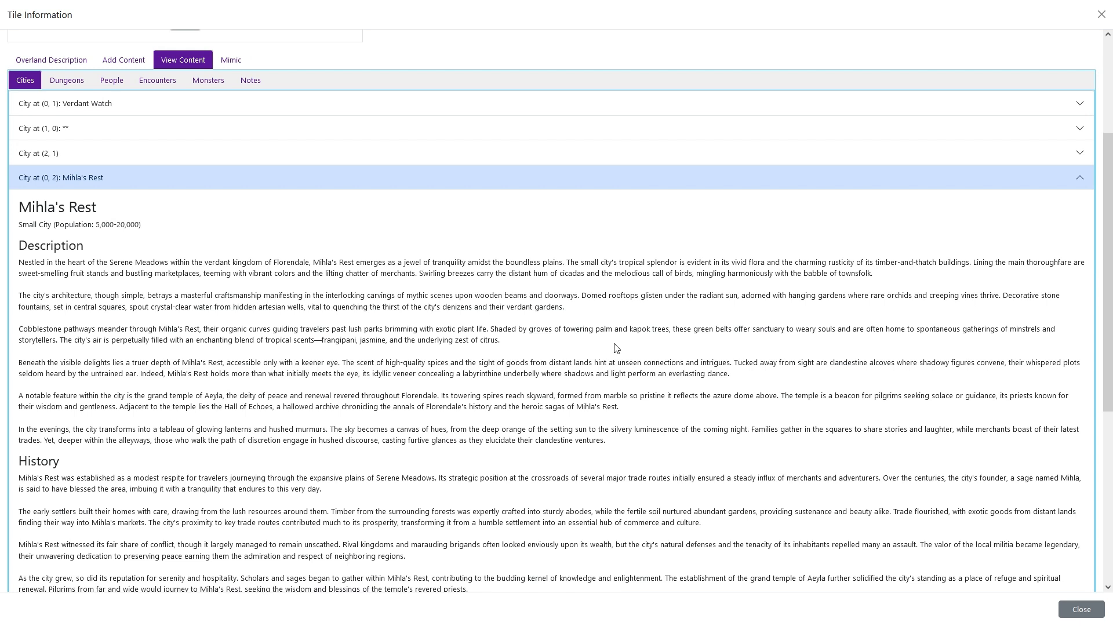
drag(92, 225, 155, 228)
drag(110, 262, 171, 272)
drag(242, 264, 305, 265)
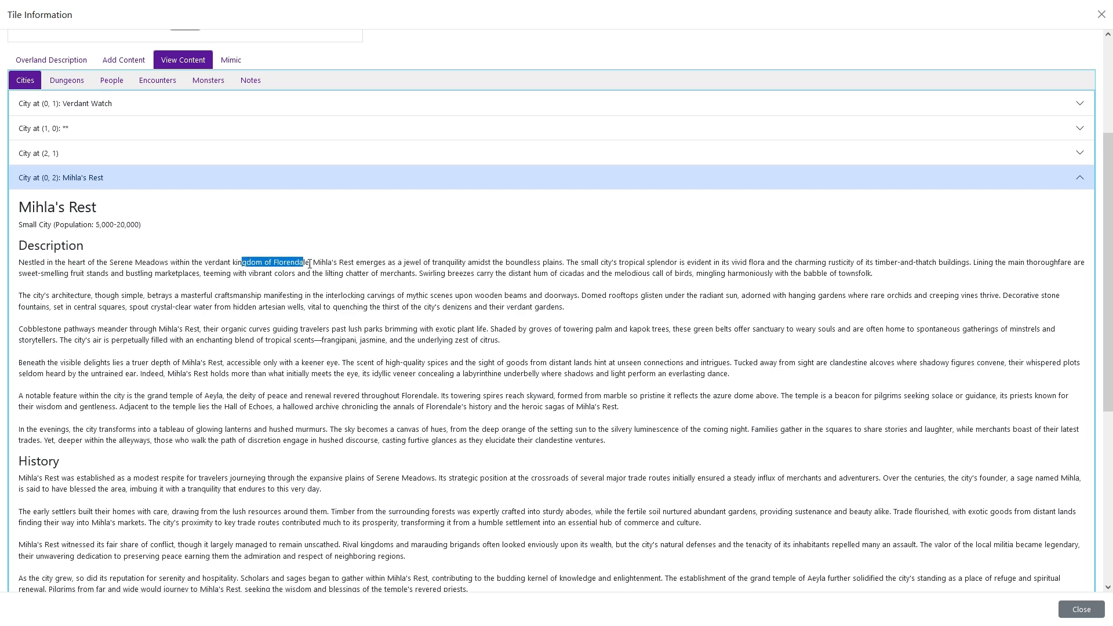
Compare the Mihla's Rest description with the tile details and read on through its history and image prompts
scroll(306, 280, up, 3)
scroll(305, 281, down, 4)
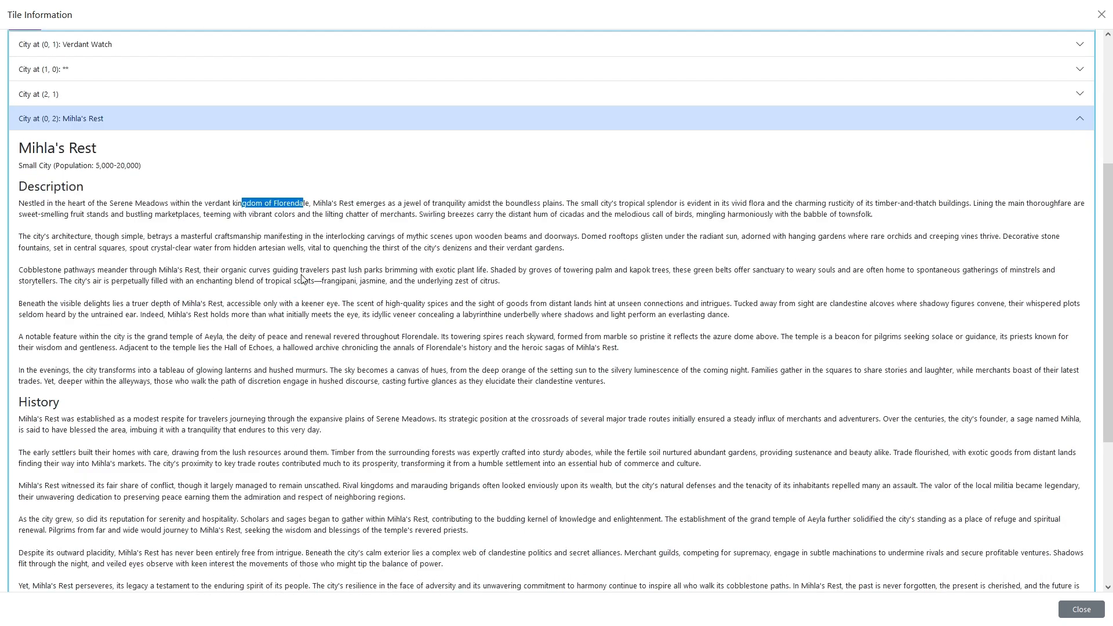
scroll(303, 279, up, 3)
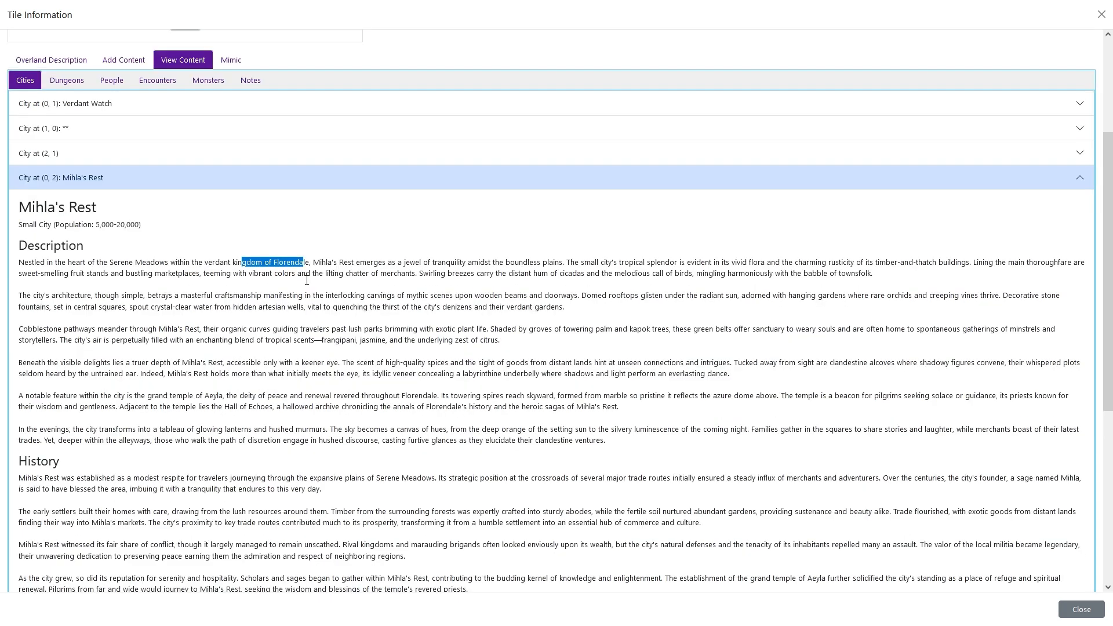
scroll(113, 240, down, 2)
scroll(112, 239, down, 1)
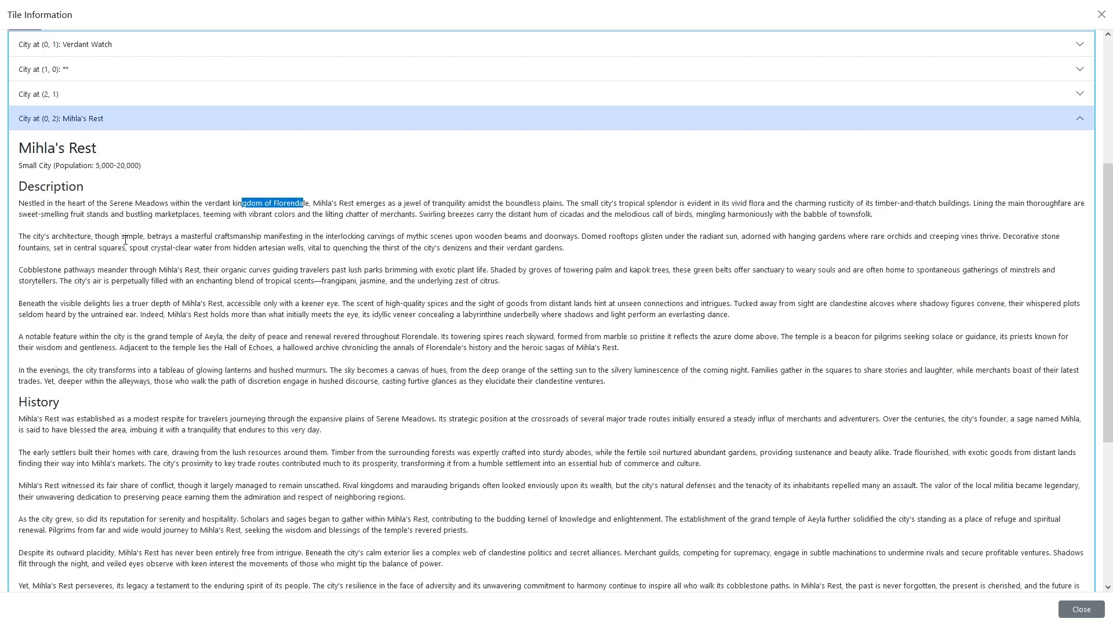
double_click(222, 206)
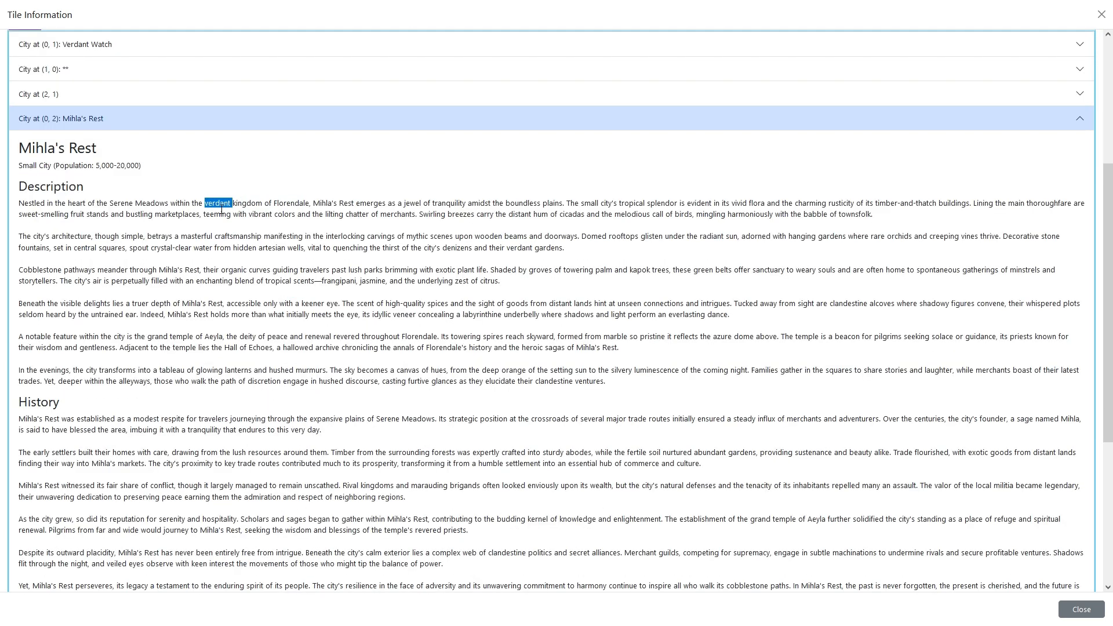
scroll(218, 217, down, 3)
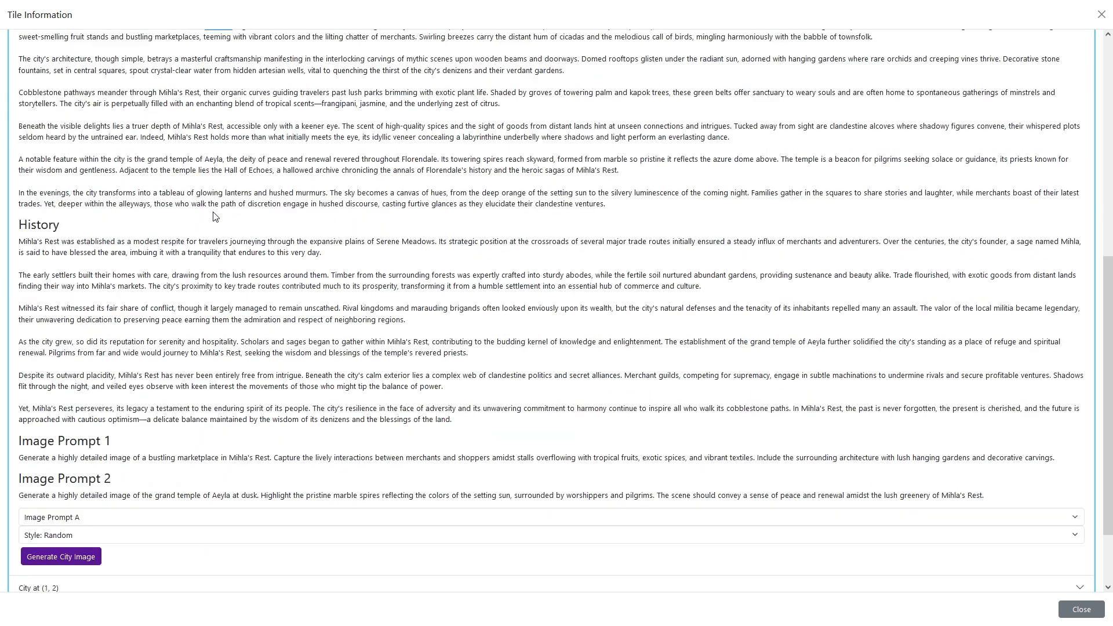
Generate a Mihla's Rest city image from Image Prompt A in Paper Craft 1 style, view it and collapse it
scroll(215, 217, down, 2)
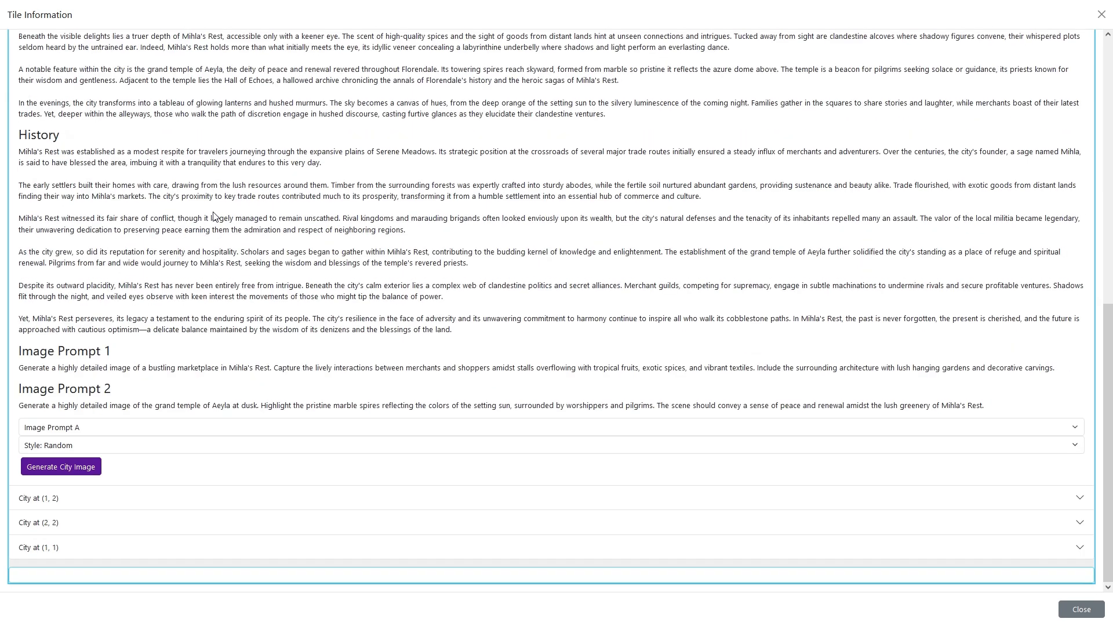
click(151, 451)
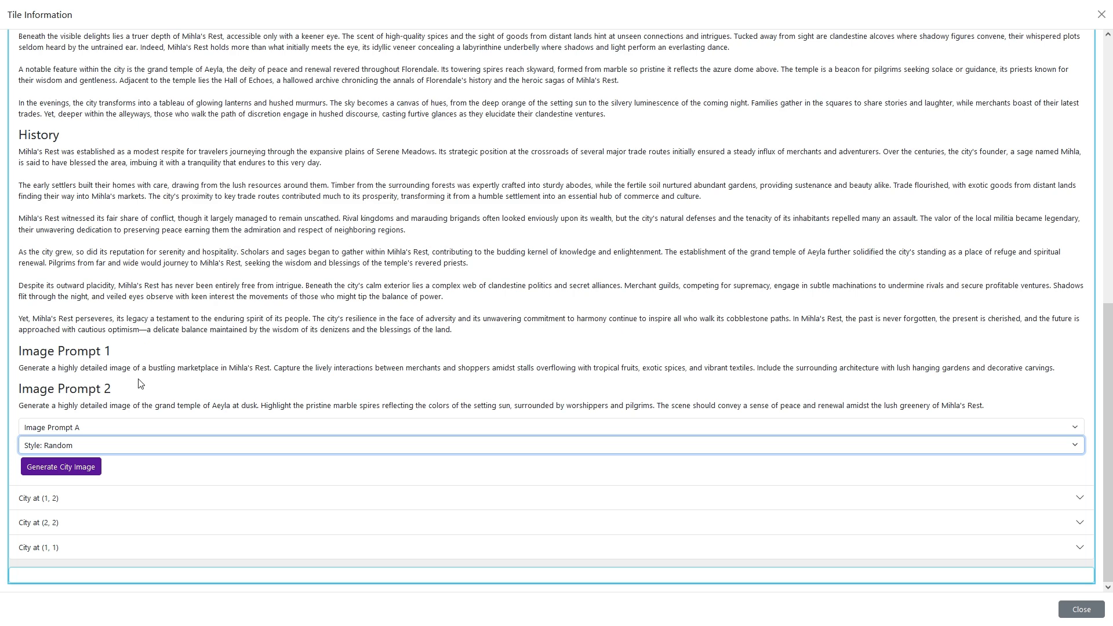
click(81, 469)
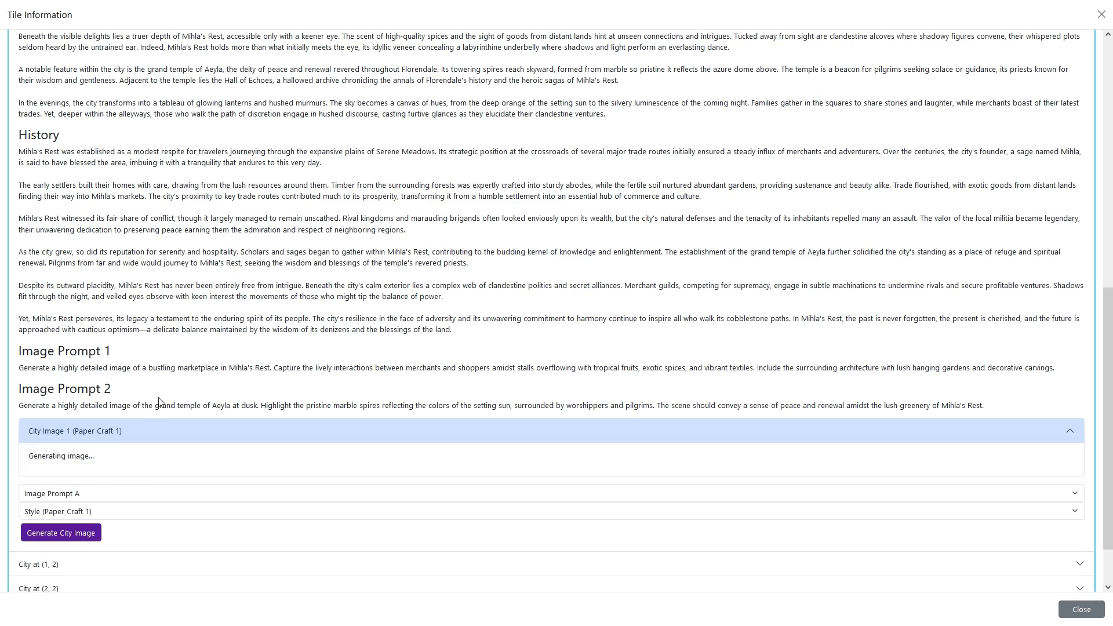
scroll(184, 344, down, 2)
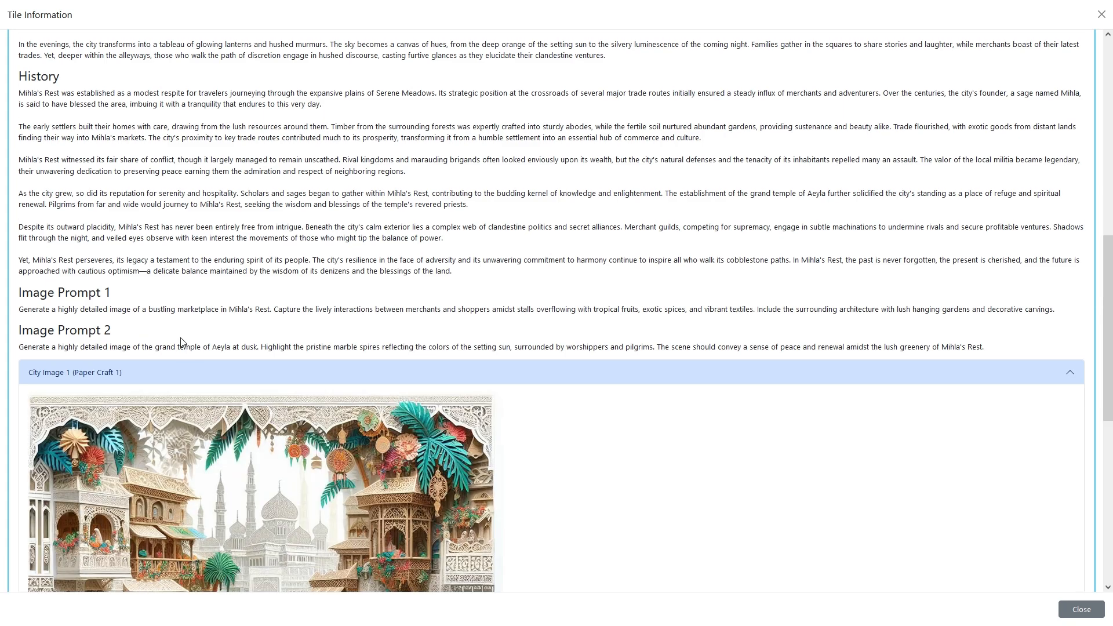
scroll(183, 342, down, 4)
scroll(182, 342, down, 2)
scroll(182, 342, up, 2)
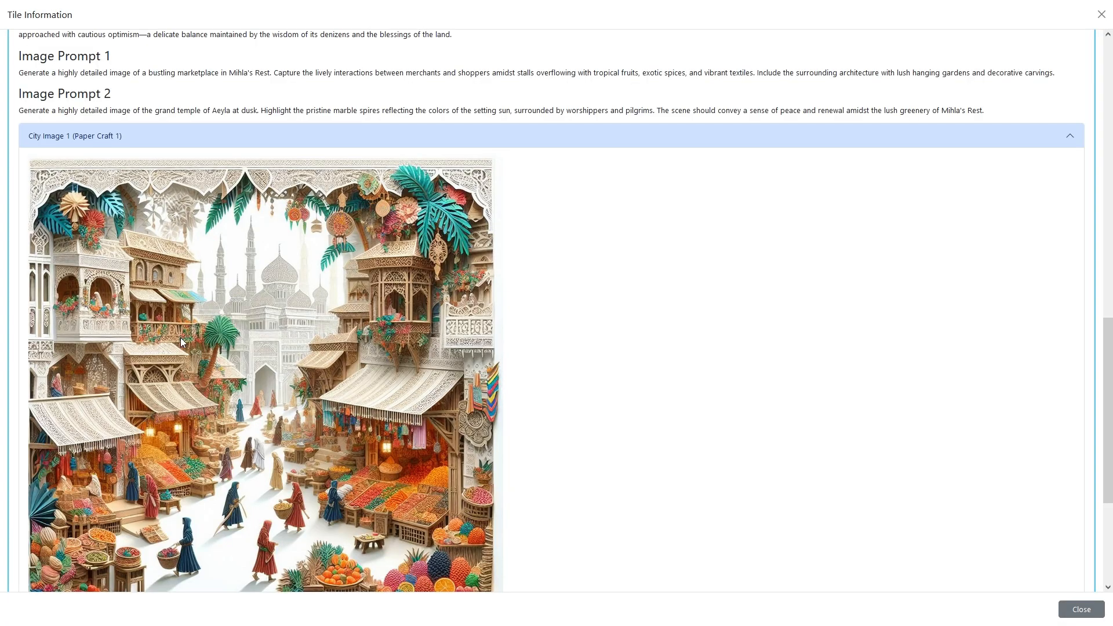
click(244, 144)
Generate a second Mihla's Rest city image from Image Prompt B in Cartoon 2 style
click(177, 435)
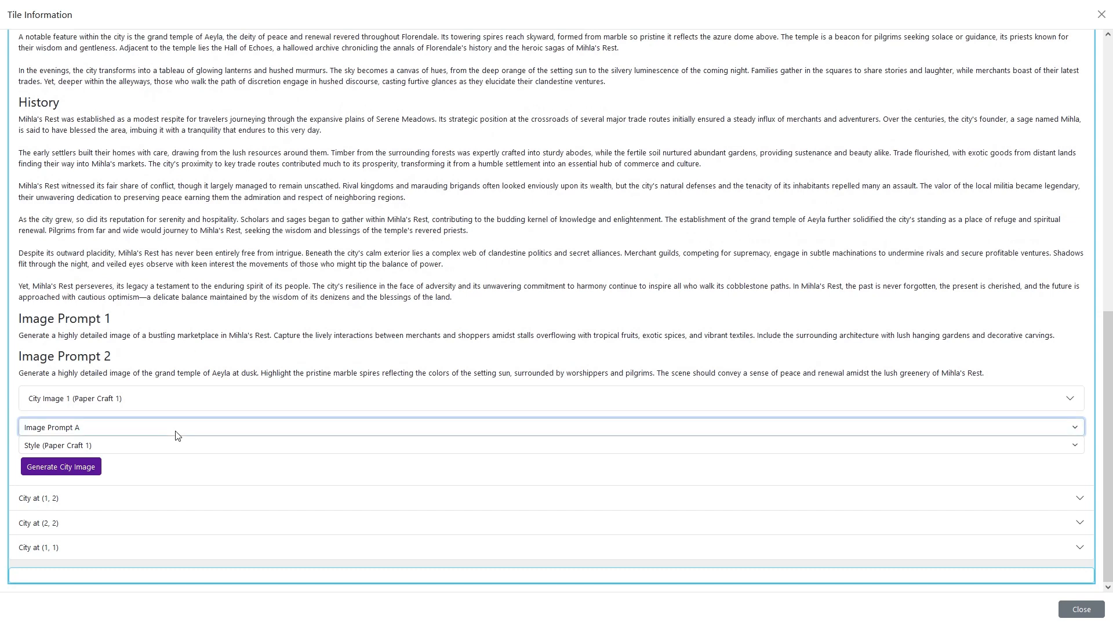
click(166, 451)
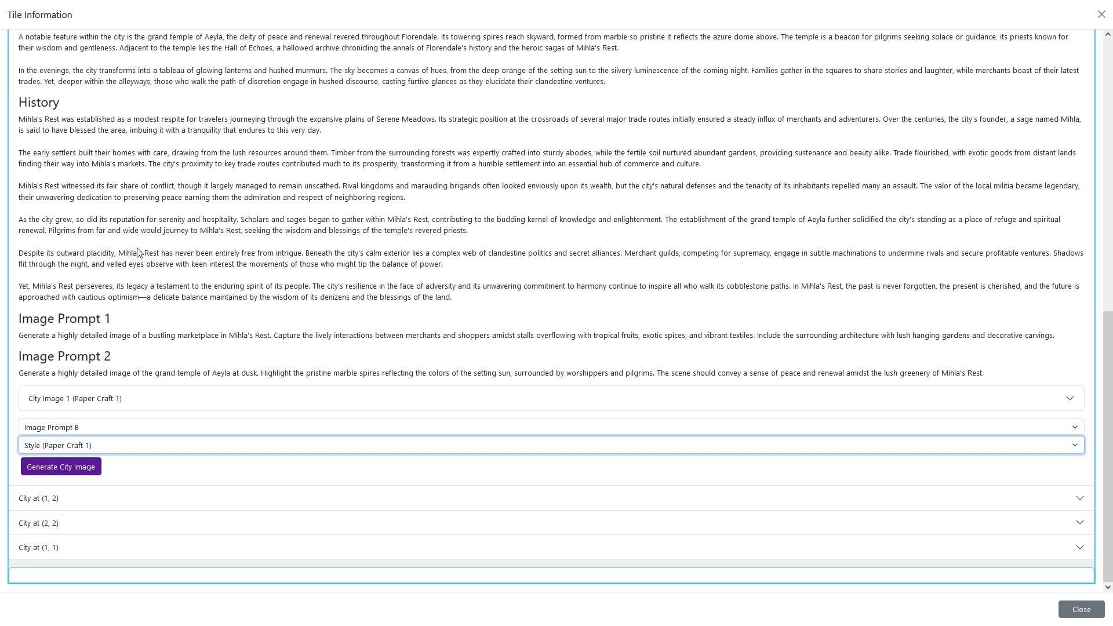
key(Up)
click(69, 465)
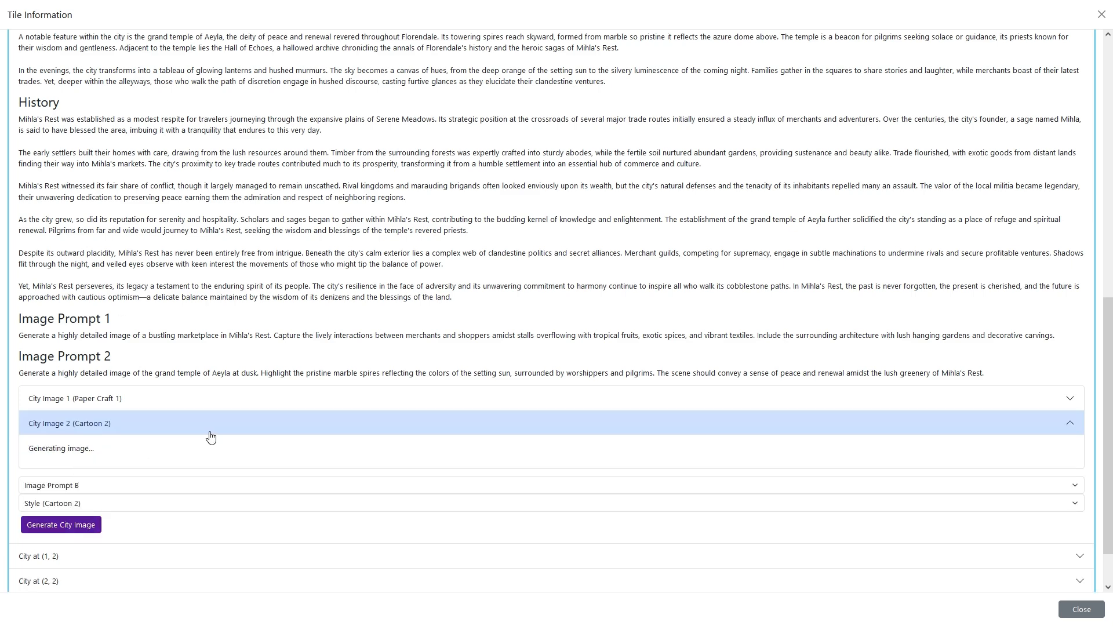
Examine the generated Cartoon 2 temple image together with its image prompt, and collapse the image
scroll(208, 436, down, 1)
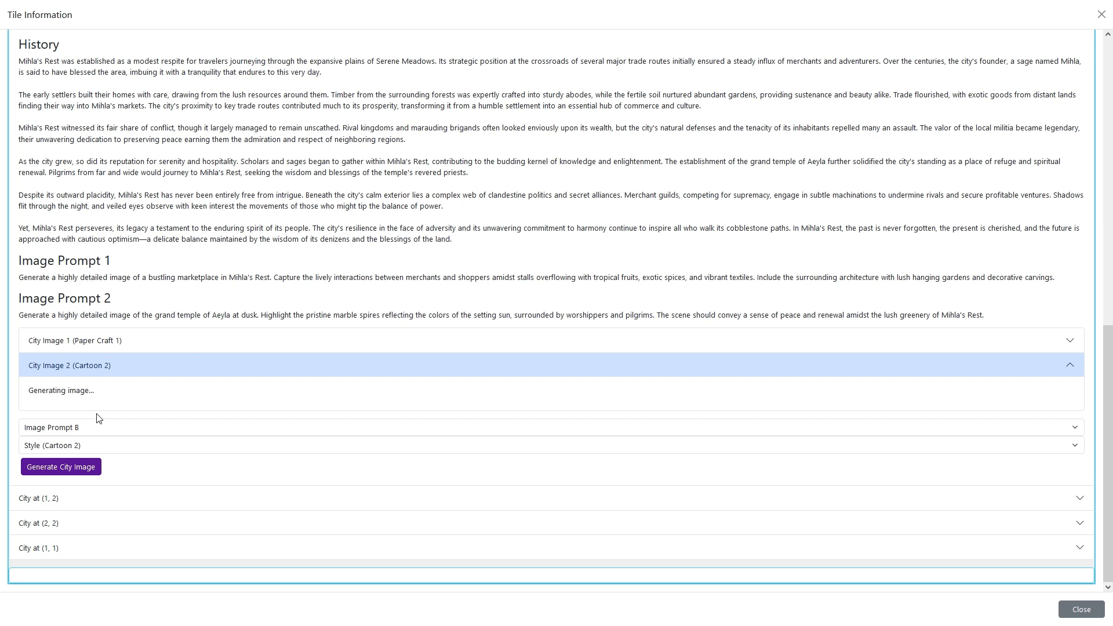
scroll(187, 423, up, 7)
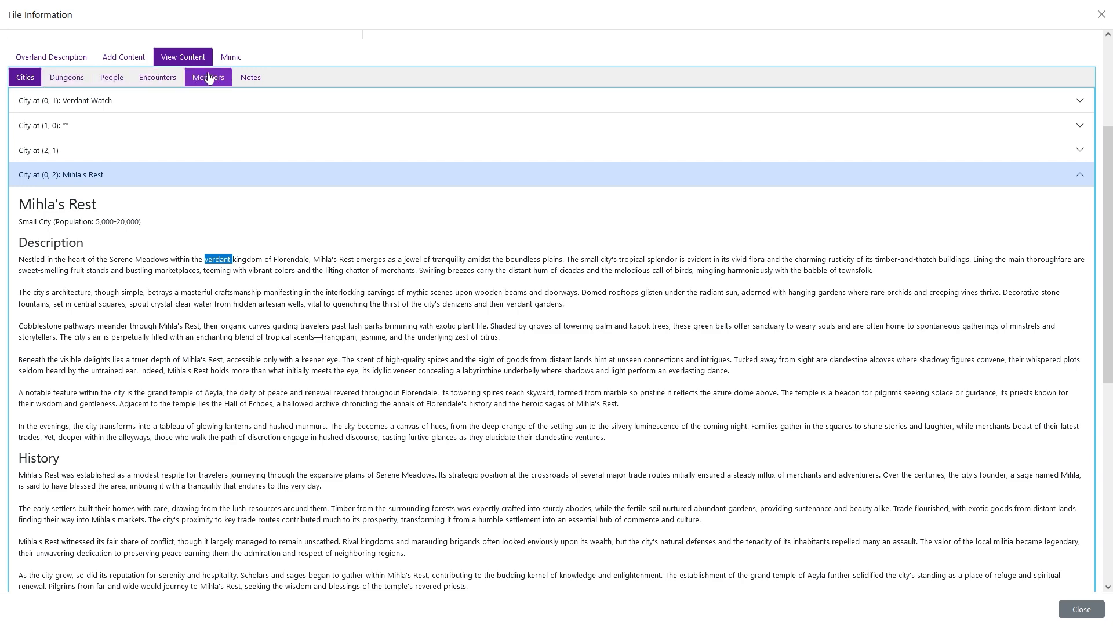
scroll(292, 199, down, 15)
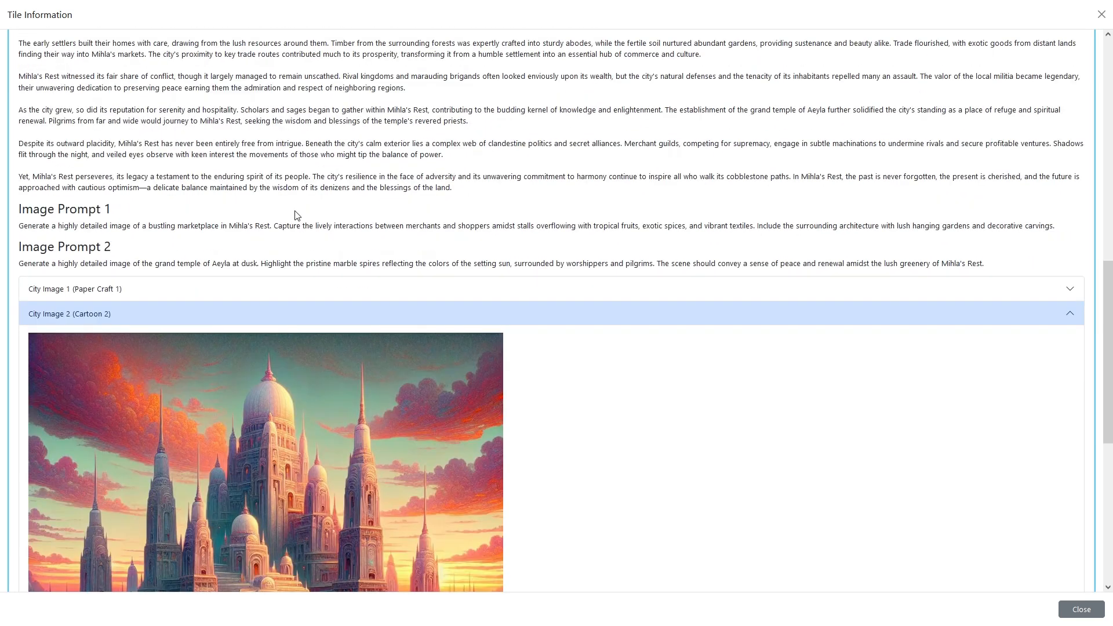
scroll(294, 210, up, 2)
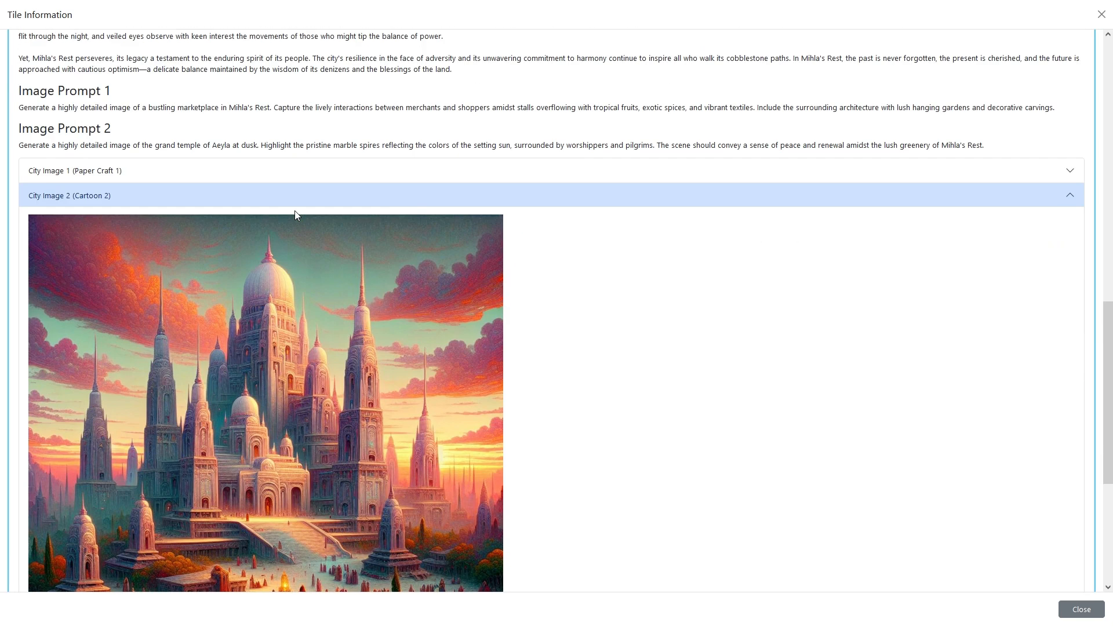
scroll(294, 210, down, 2)
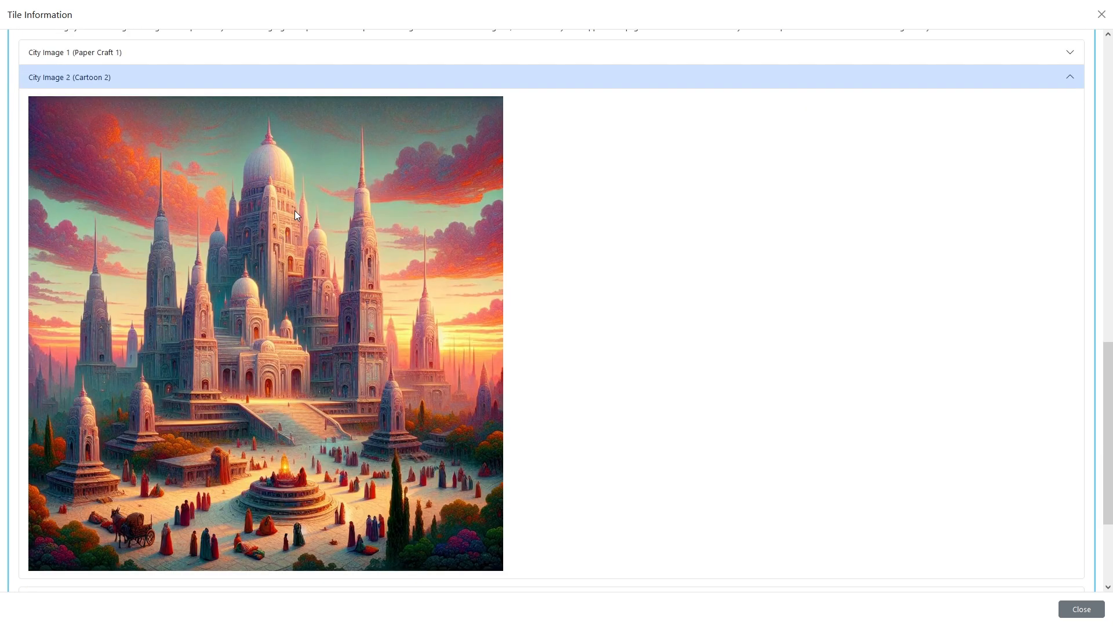
scroll(296, 216, up, 1)
scroll(295, 211, down, 1)
click(288, 78)
Close the tile information and look at the city marker on the map up close and in the full view
scroll(357, 300, up, 8)
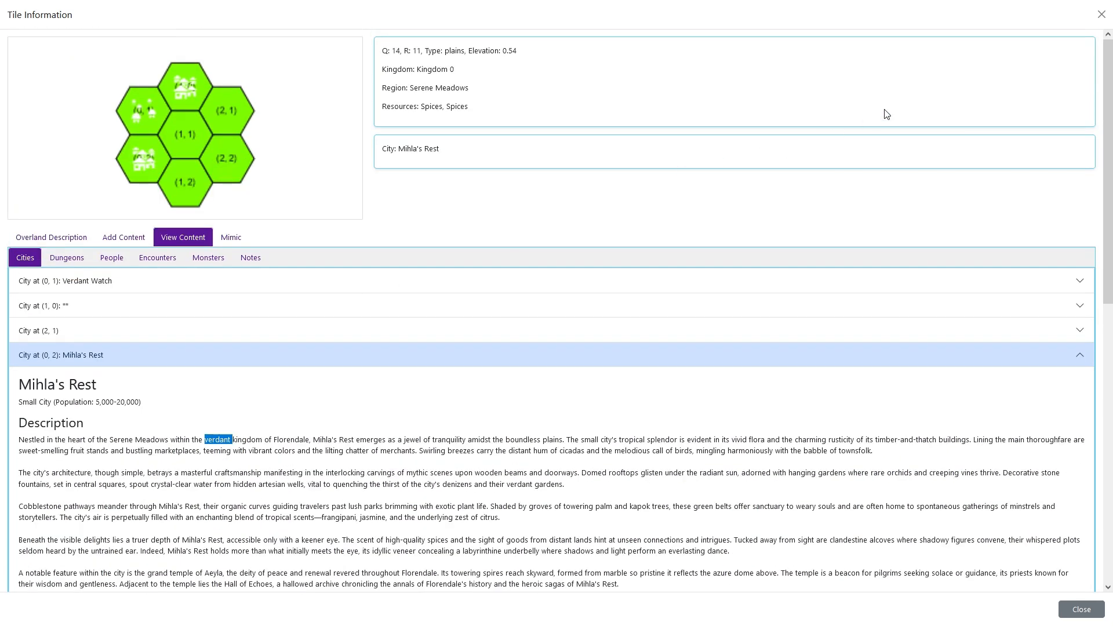
click(1101, 14)
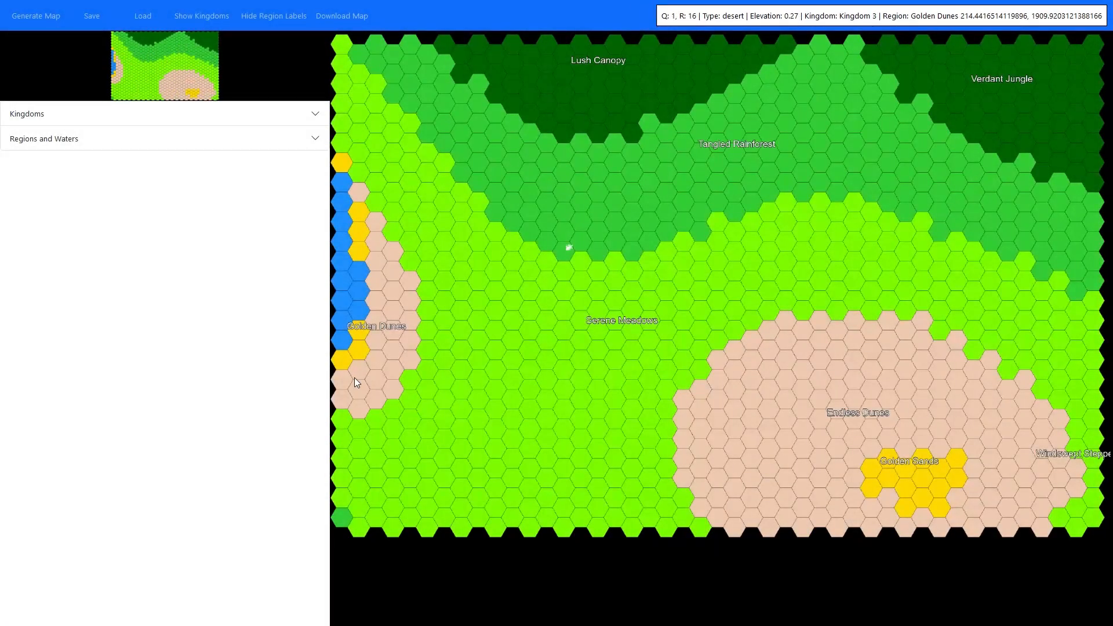
scroll(561, 319, up, 1)
scroll(562, 319, up, 3)
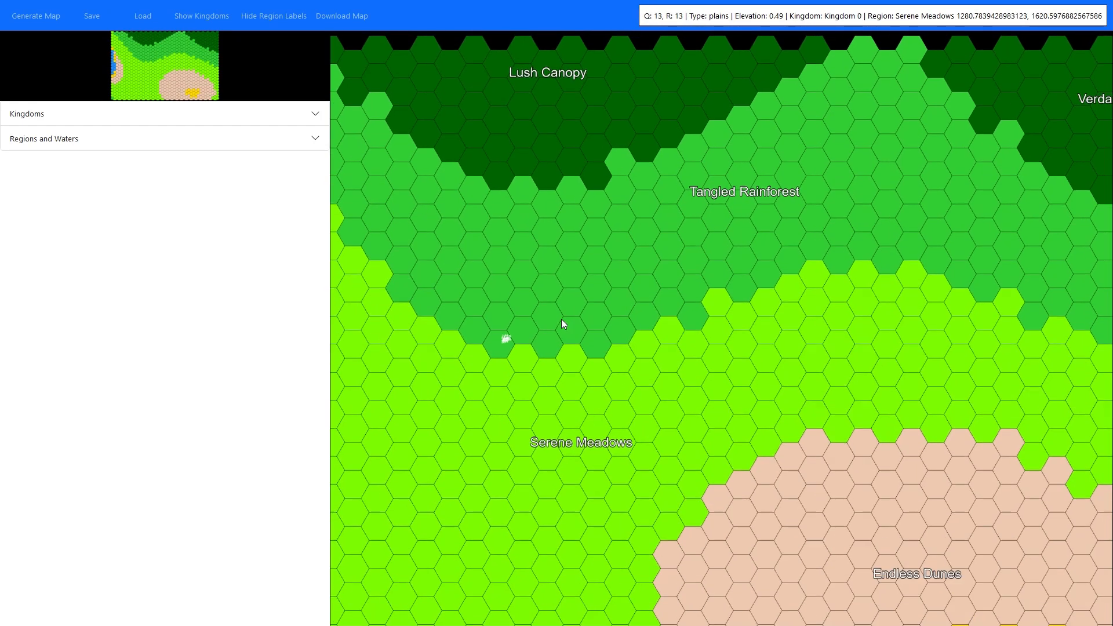
scroll(561, 319, down, 4)
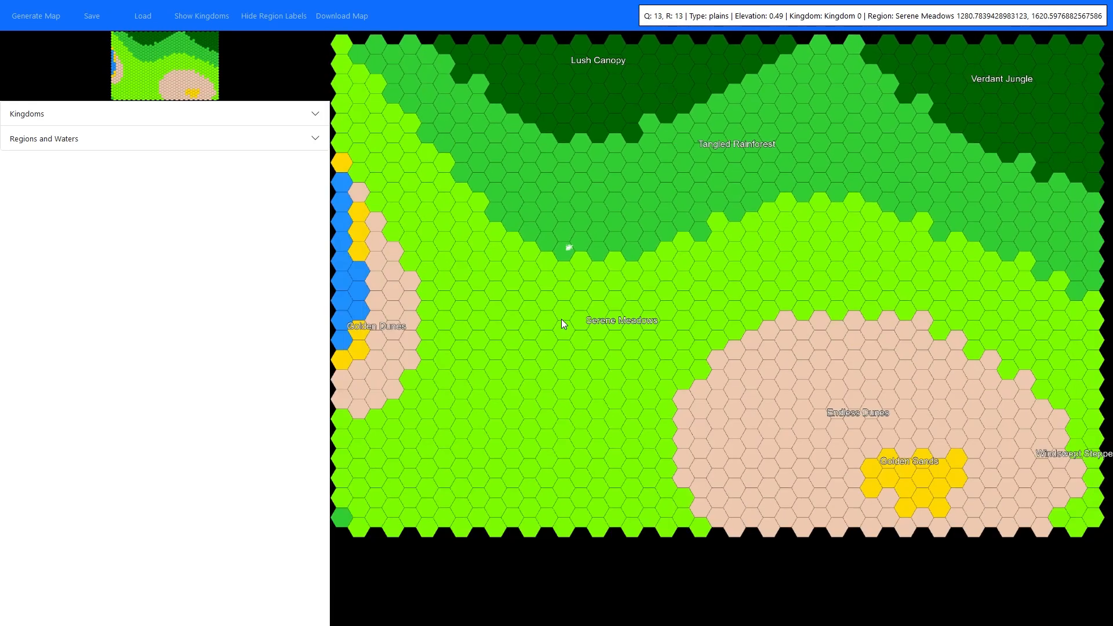
Check the information of the jungle tile at Q 14, R 10 and the plains city tile at Q 14, R 11
click(563, 245)
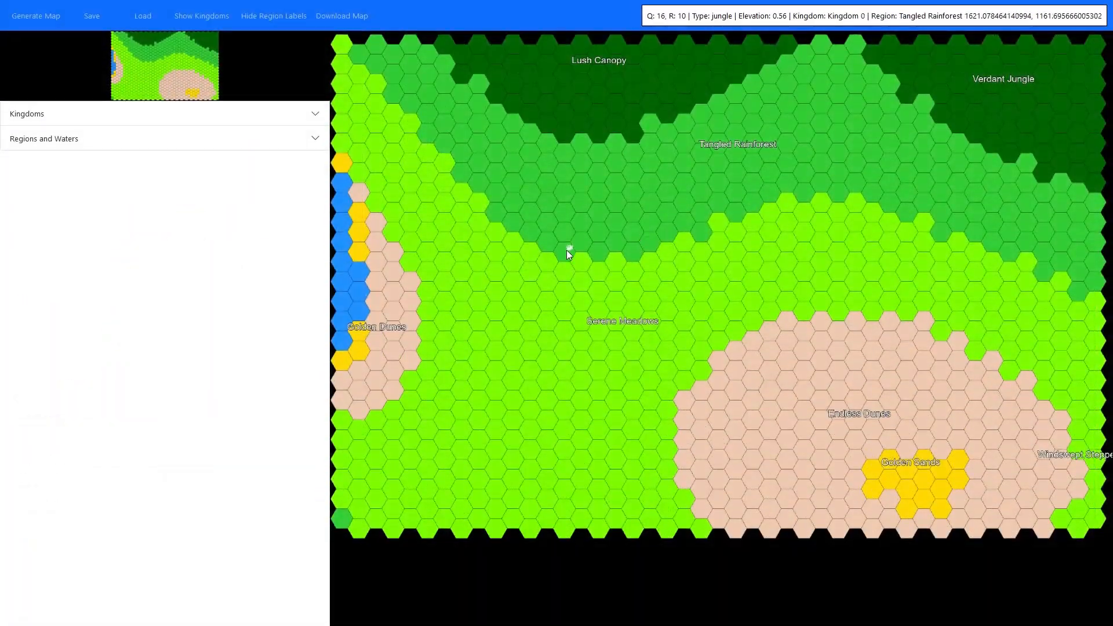
click(585, 244)
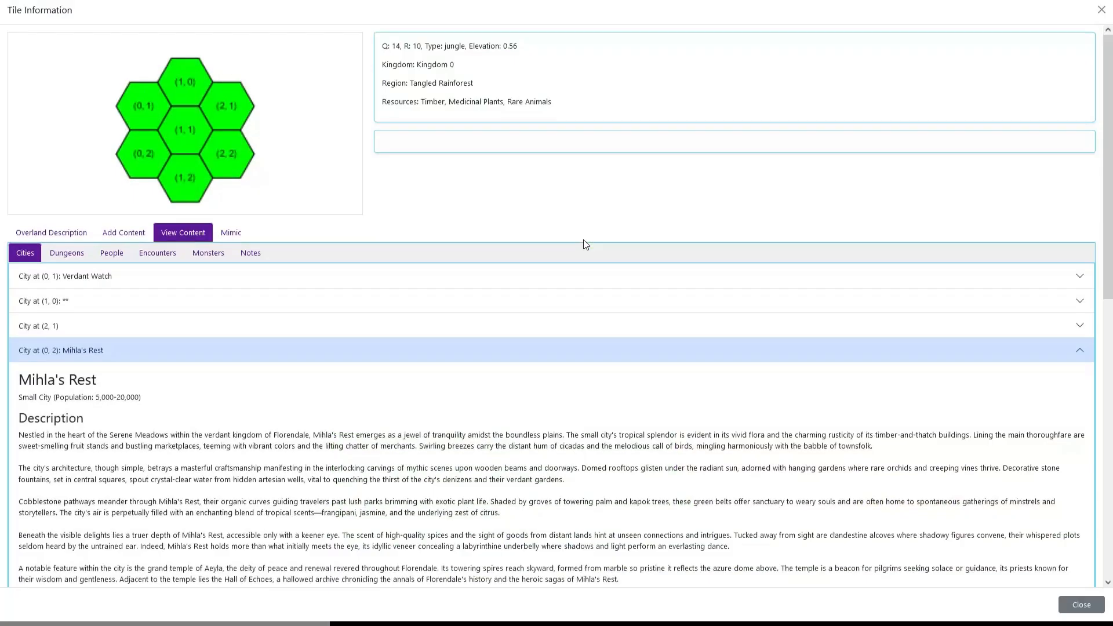
click(1101, 14)
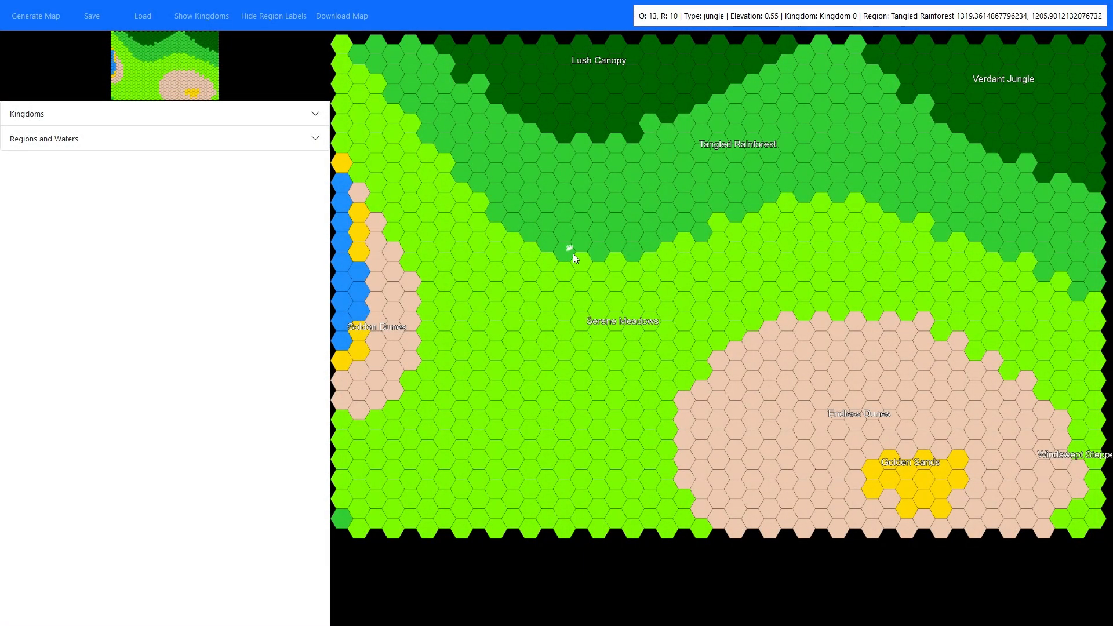
click(579, 257)
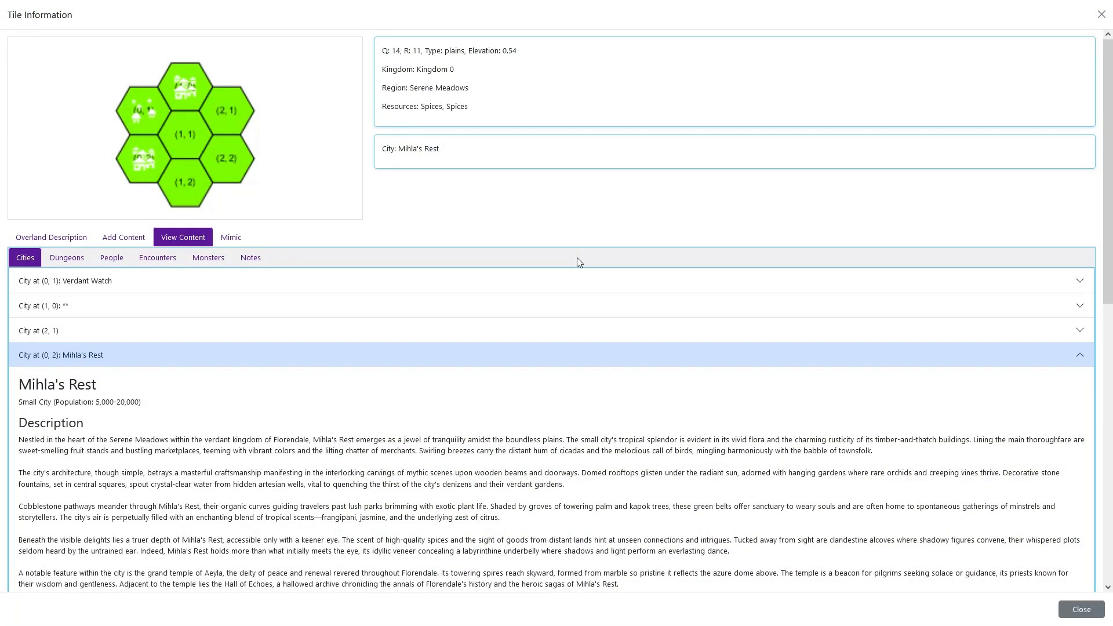
click(1100, 14)
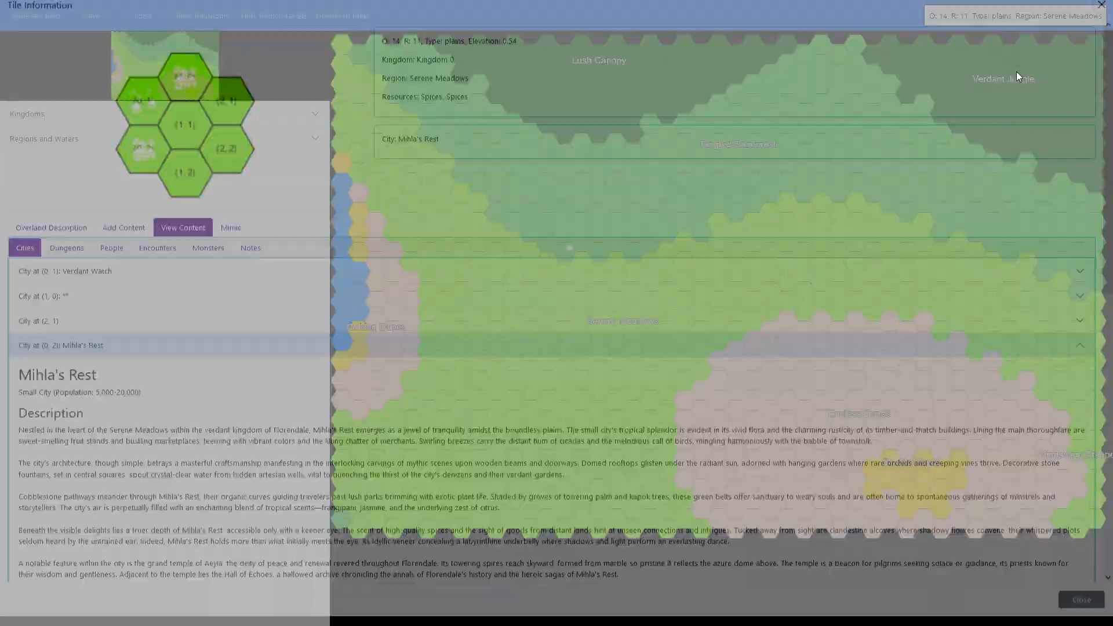
scroll(540, 304, up, 3)
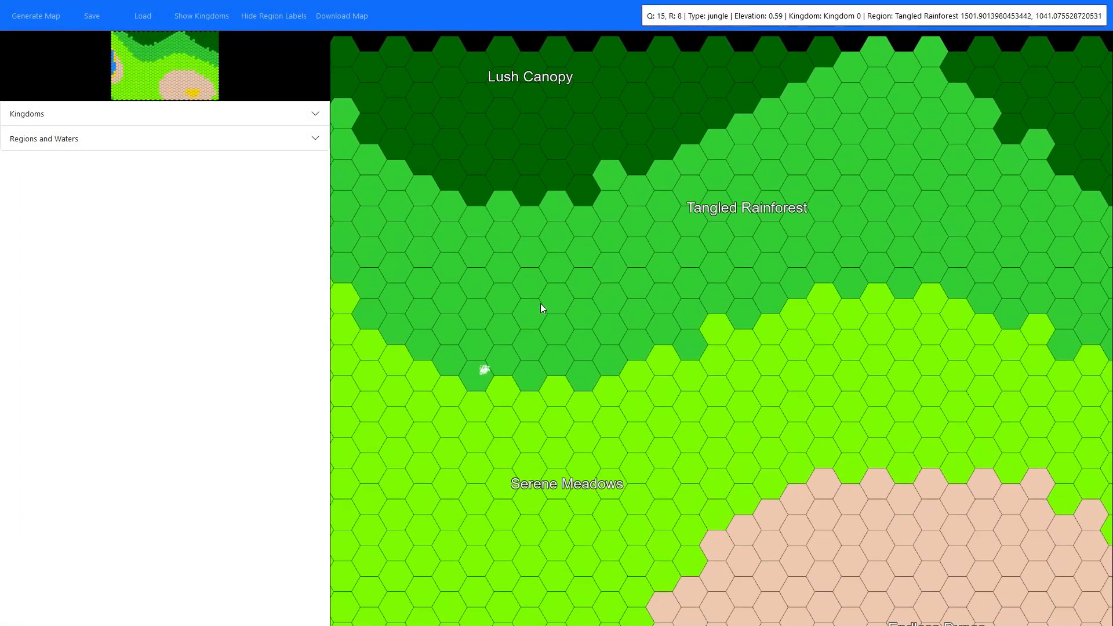
Reload the page and generate a new tropical map with width 150 and height 50
click(90, 110)
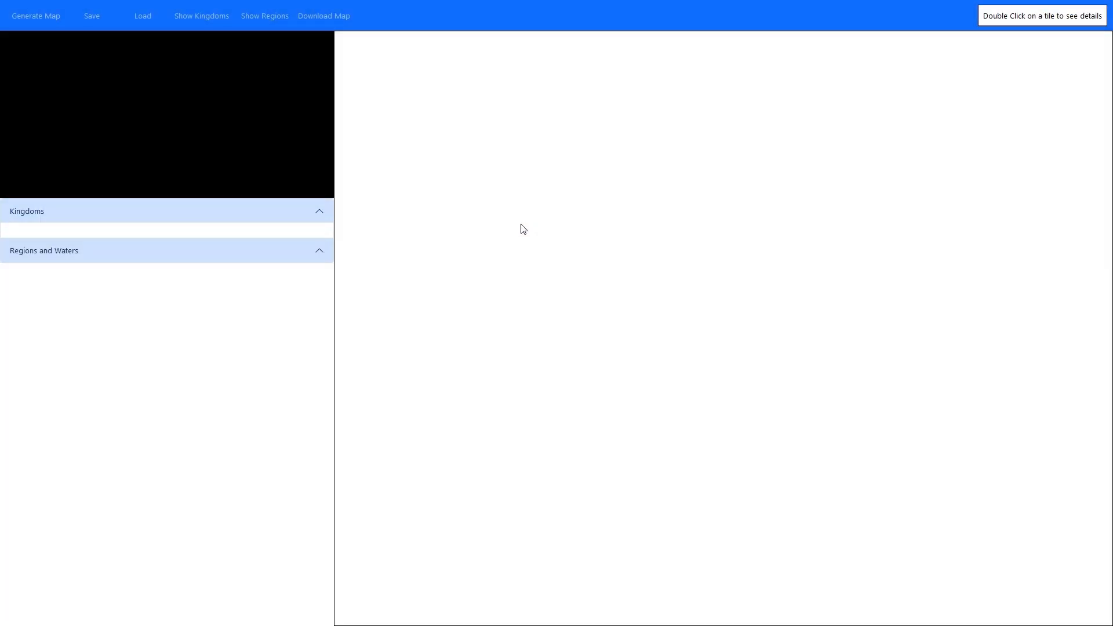
click(44, 21)
drag(473, 74, 377, 75)
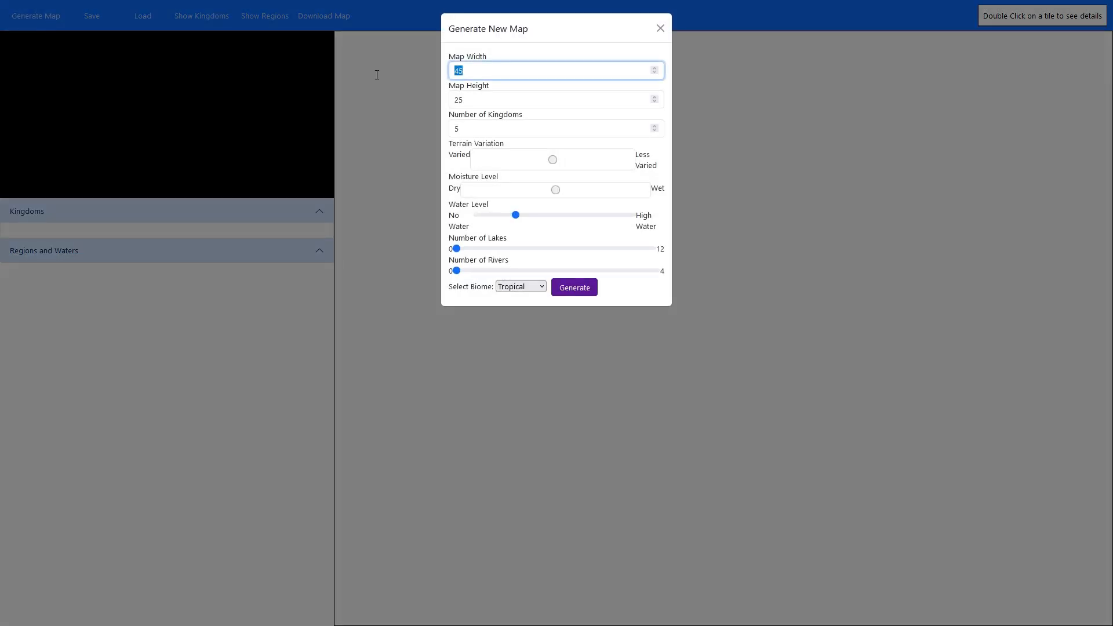
text(150)
key(Tab)
text(50)
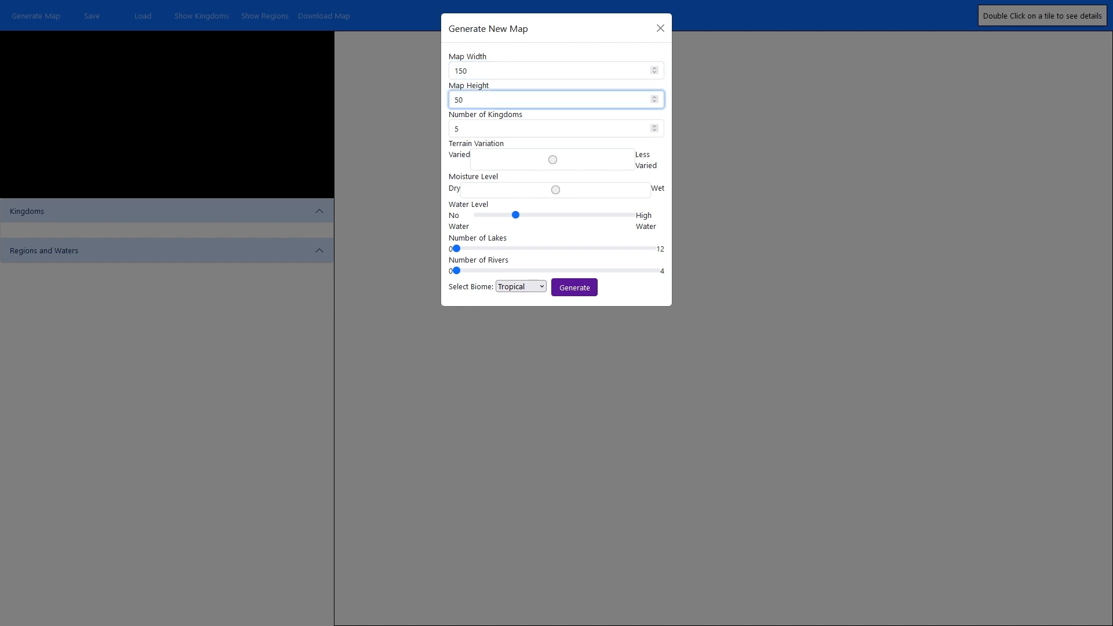
click(574, 288)
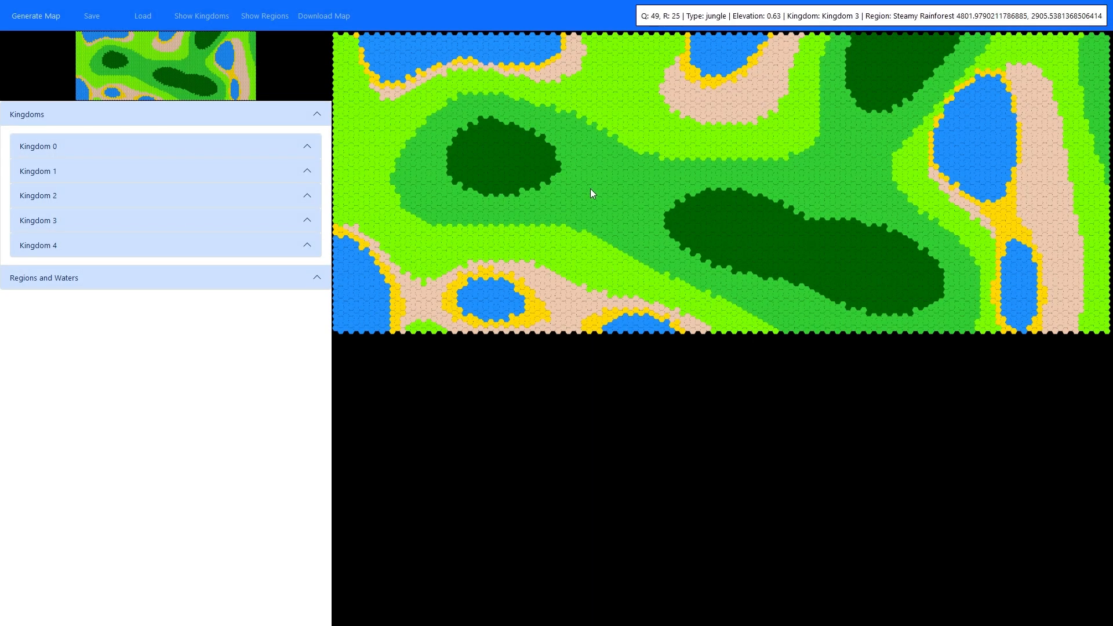
Inspect the terrain across the newly generated map, both up close and in the wider view
scroll(590, 189, up, 5)
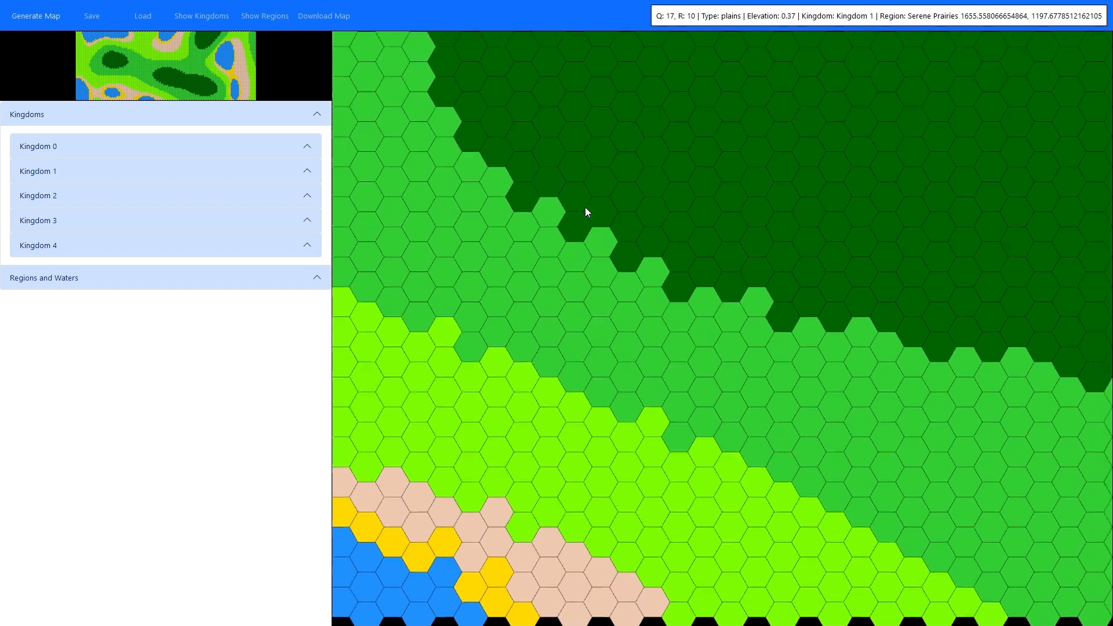
scroll(586, 212, down, 6)
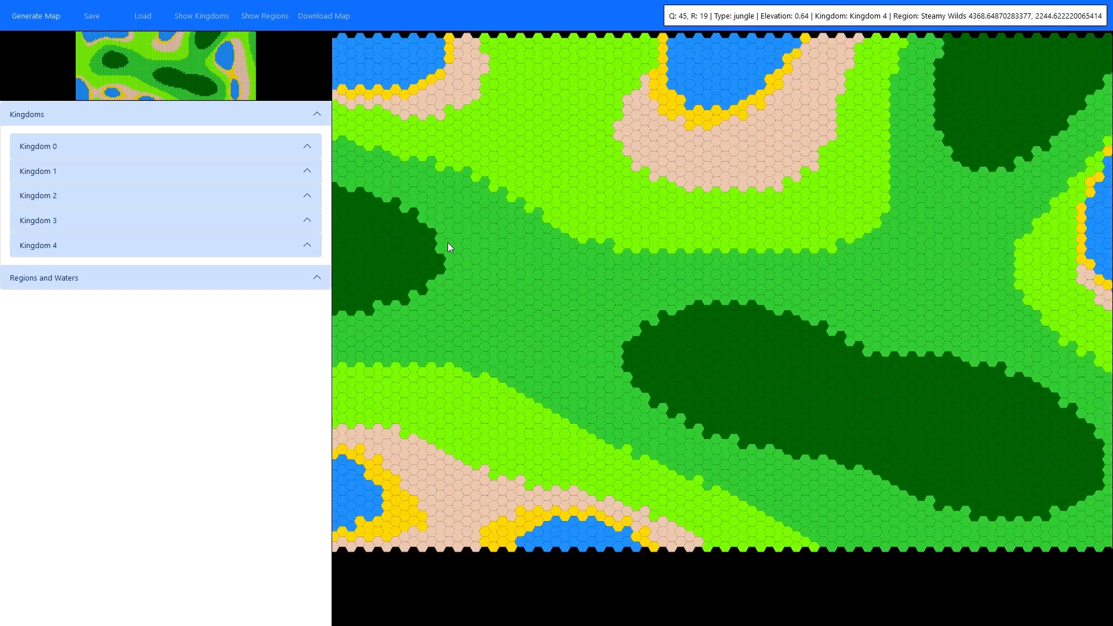
click(97, 67)
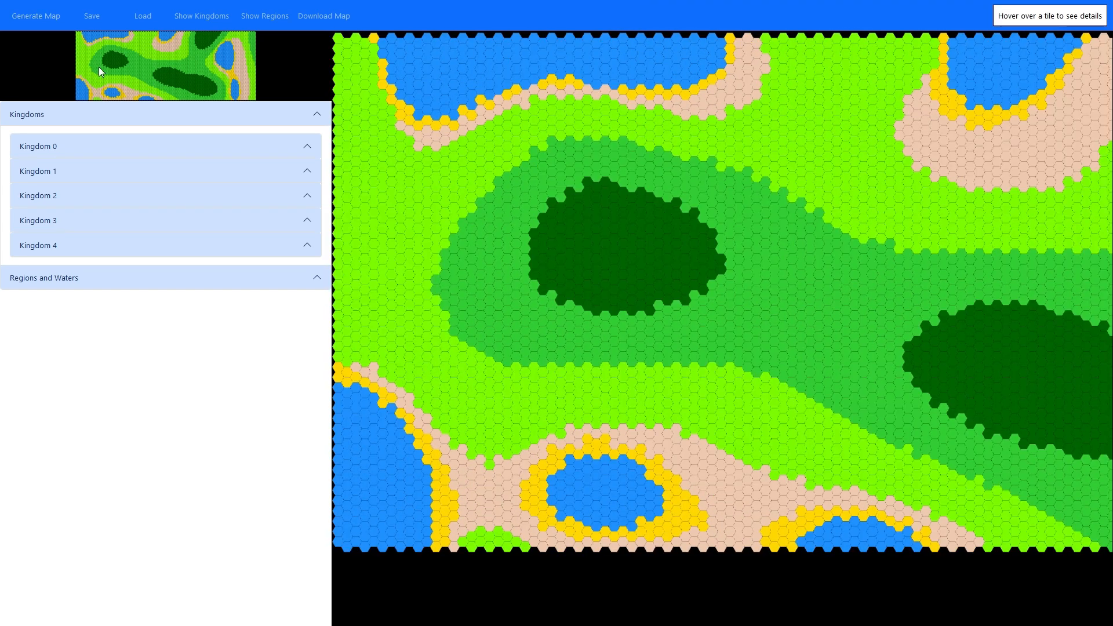
scroll(443, 218, down, 1)
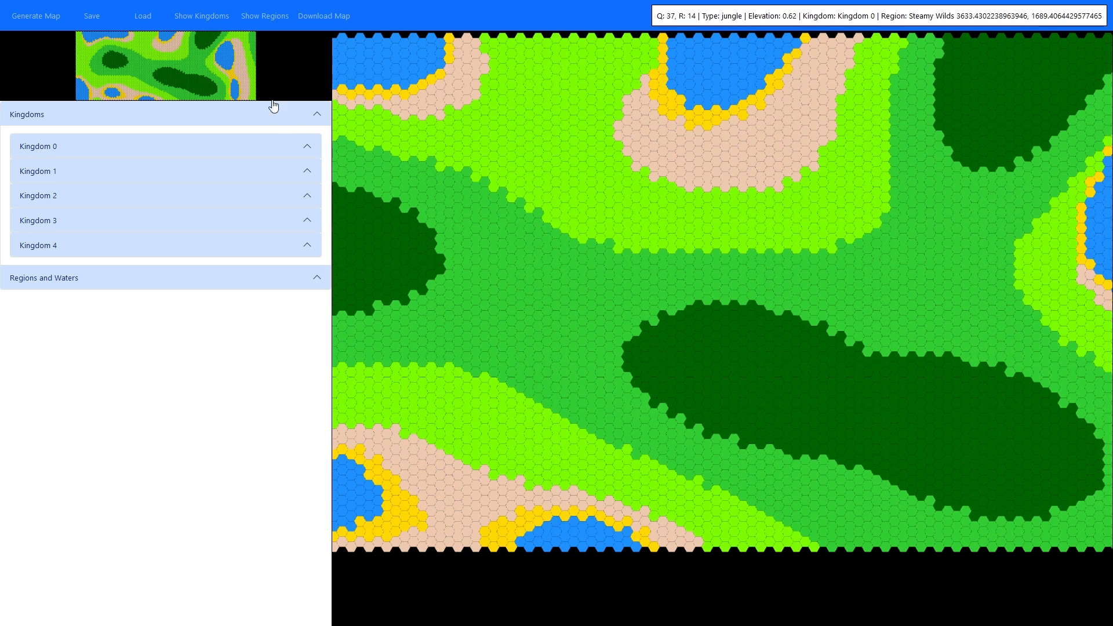
Show the region labels on the map and inspect them at different zoom levels
click(268, 17)
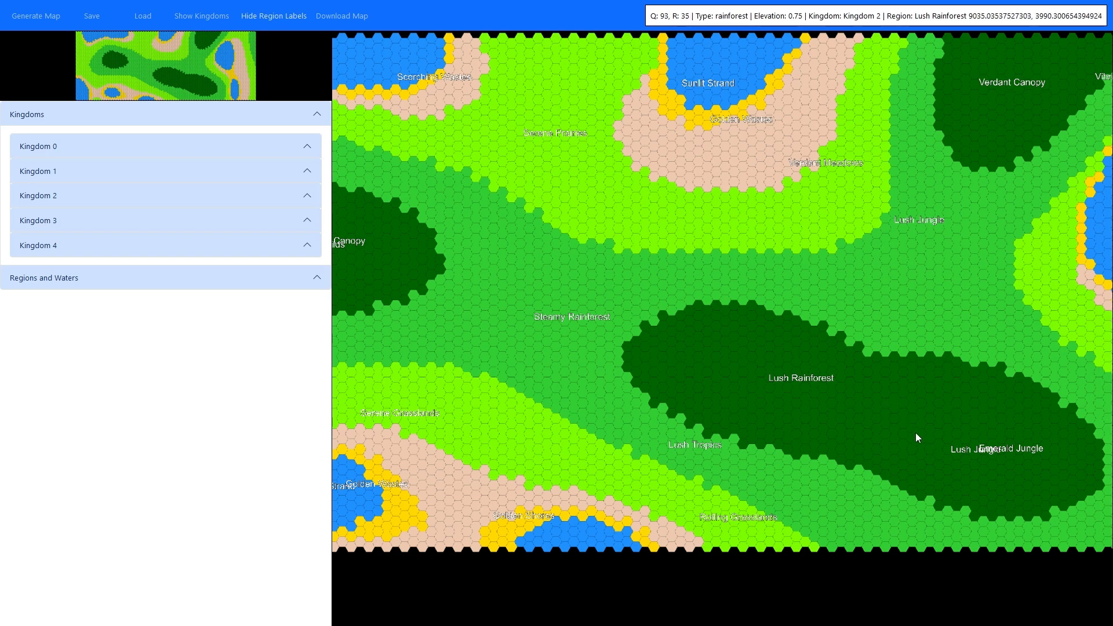
scroll(970, 451, up, 3)
scroll(969, 451, down, 3)
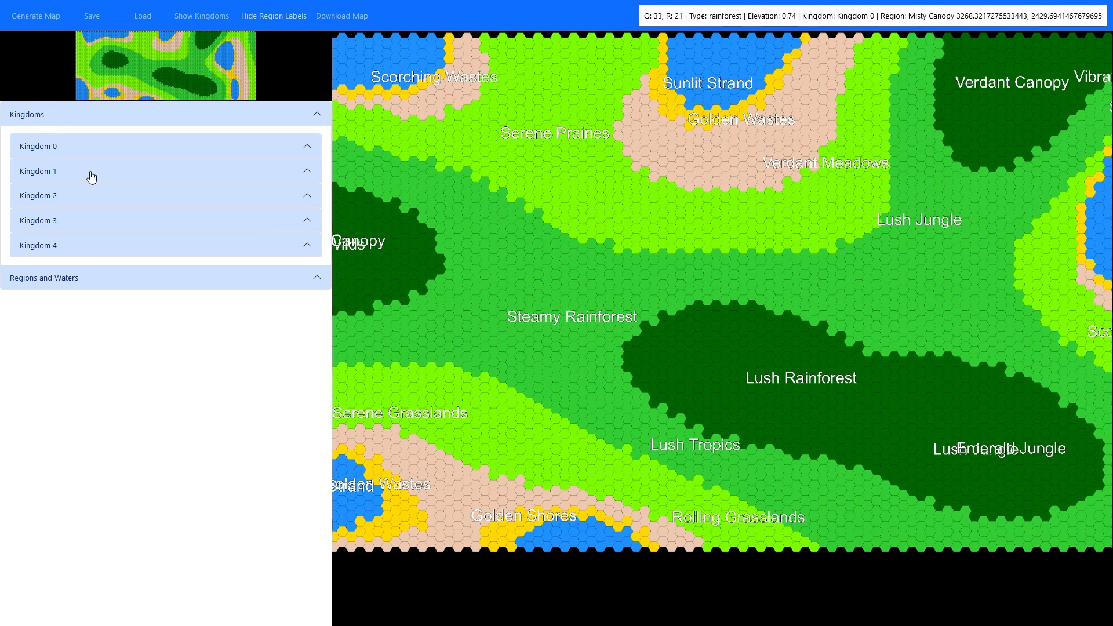
Reload the page and generate a new tropical map with width 40 and height 20
click(44, 25)
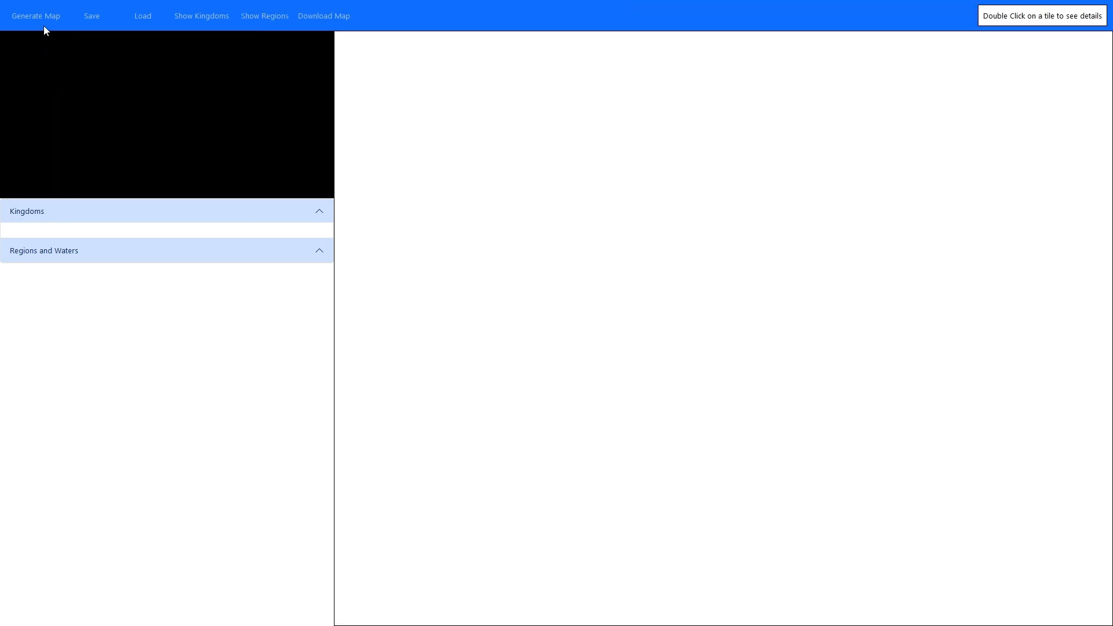
click(49, 24)
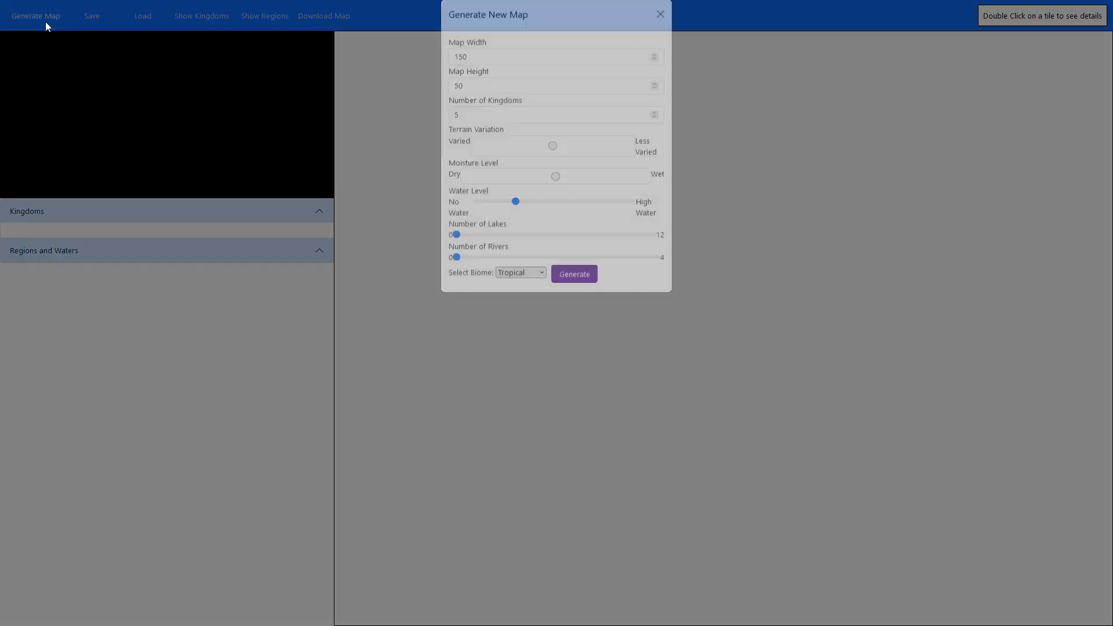
key(Tab)
text(20)
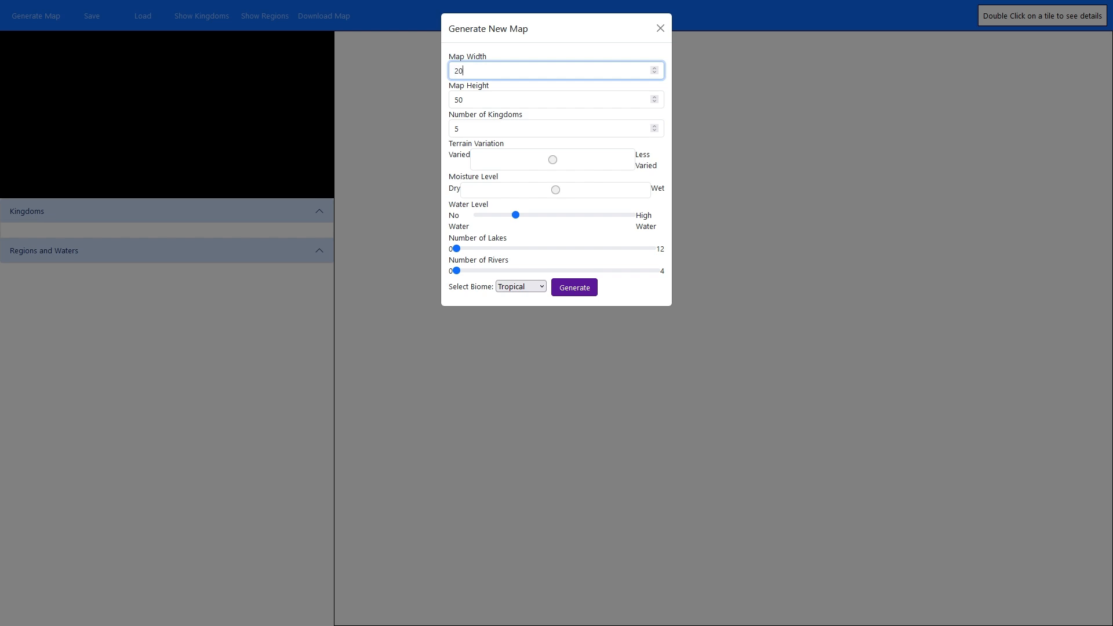
key(ctrl+a)
text(40)
key(Tab)
text(20)
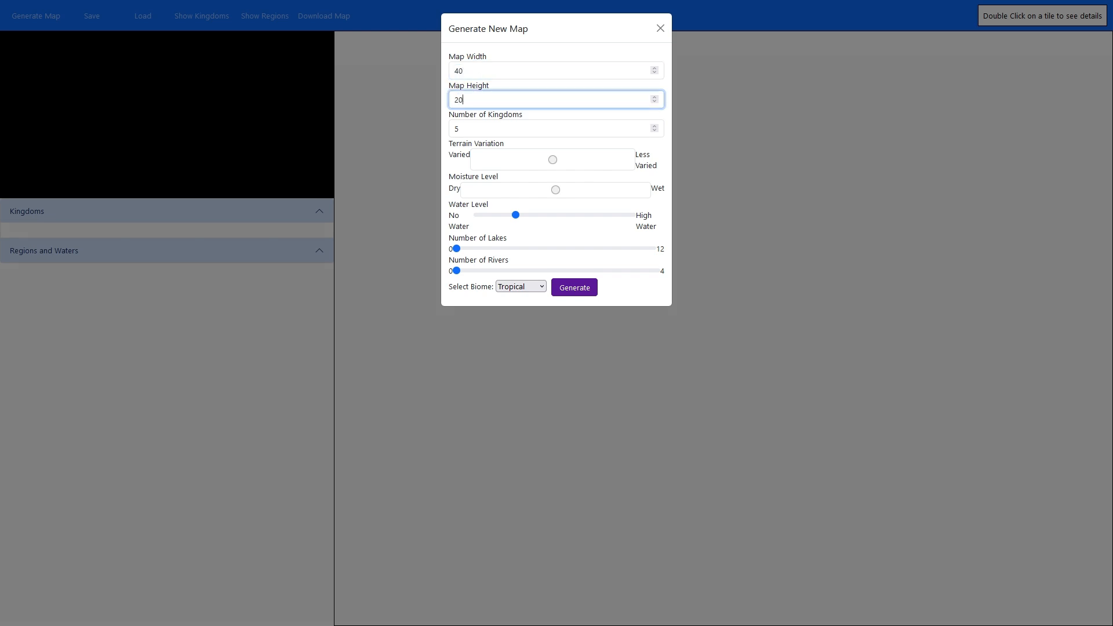
click(581, 294)
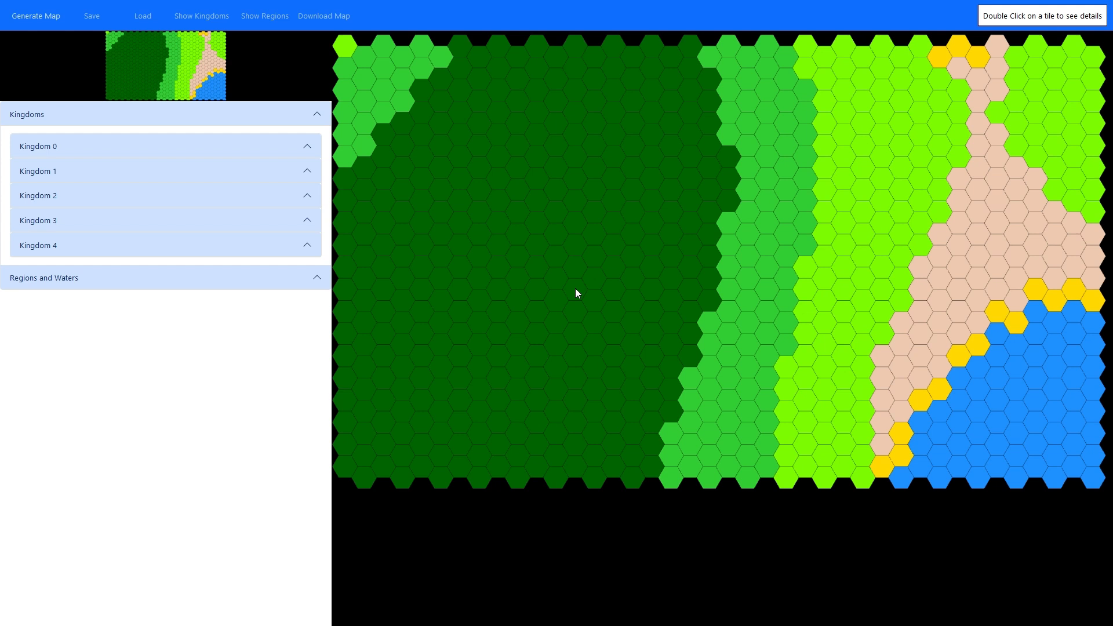
Show the region labels on the map, inspect them, and collapse the kingdom and region lists
click(264, 26)
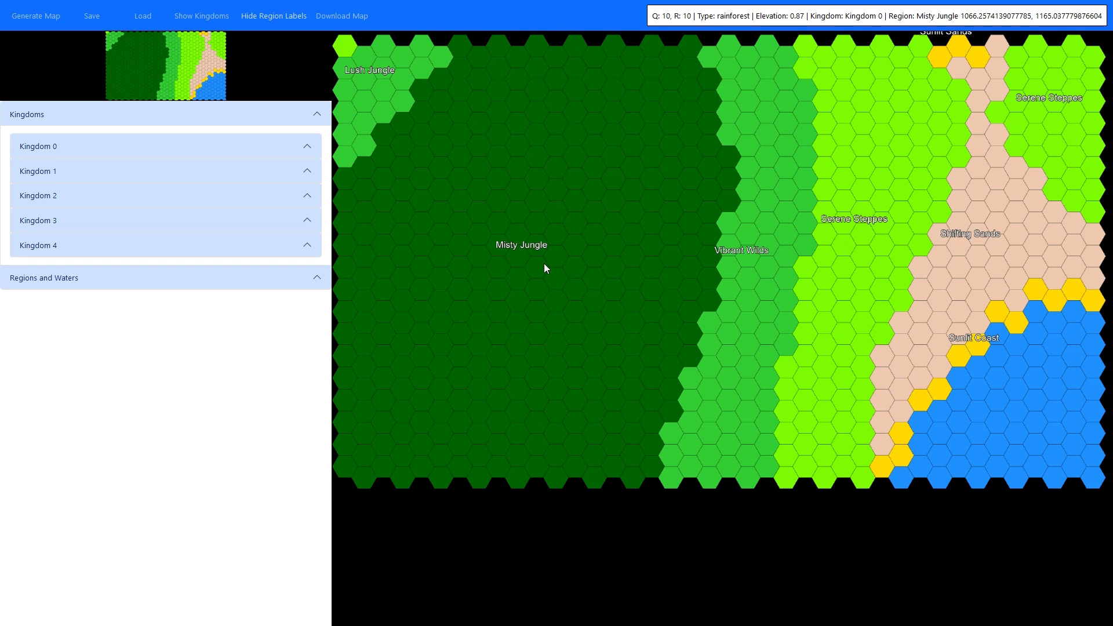
scroll(555, 286, up, 1)
scroll(555, 286, down, 3)
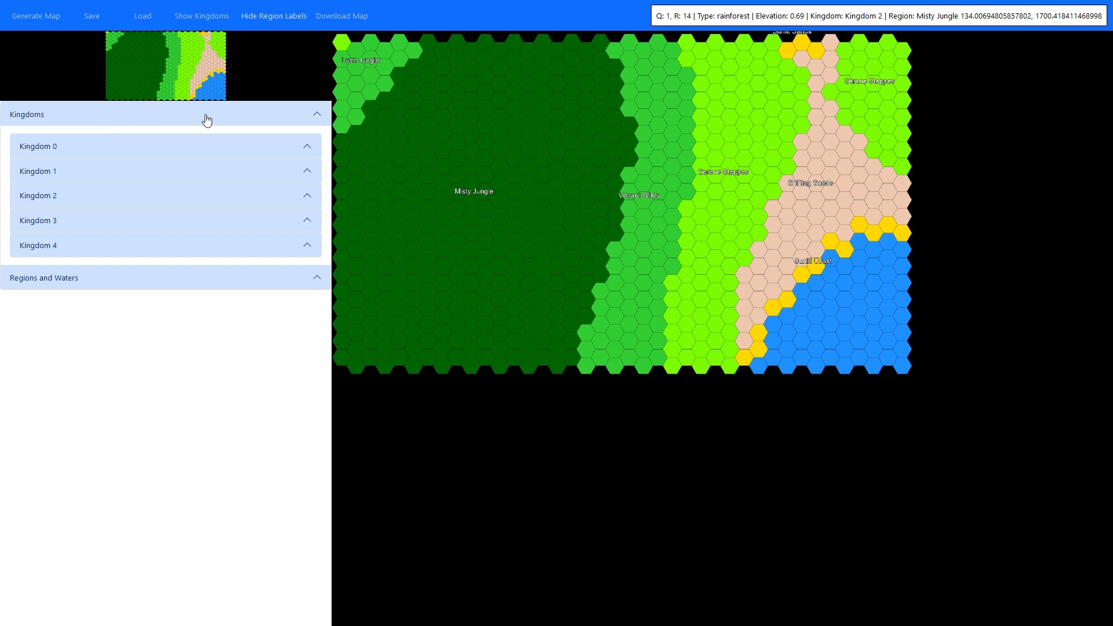
click(168, 288)
click(172, 155)
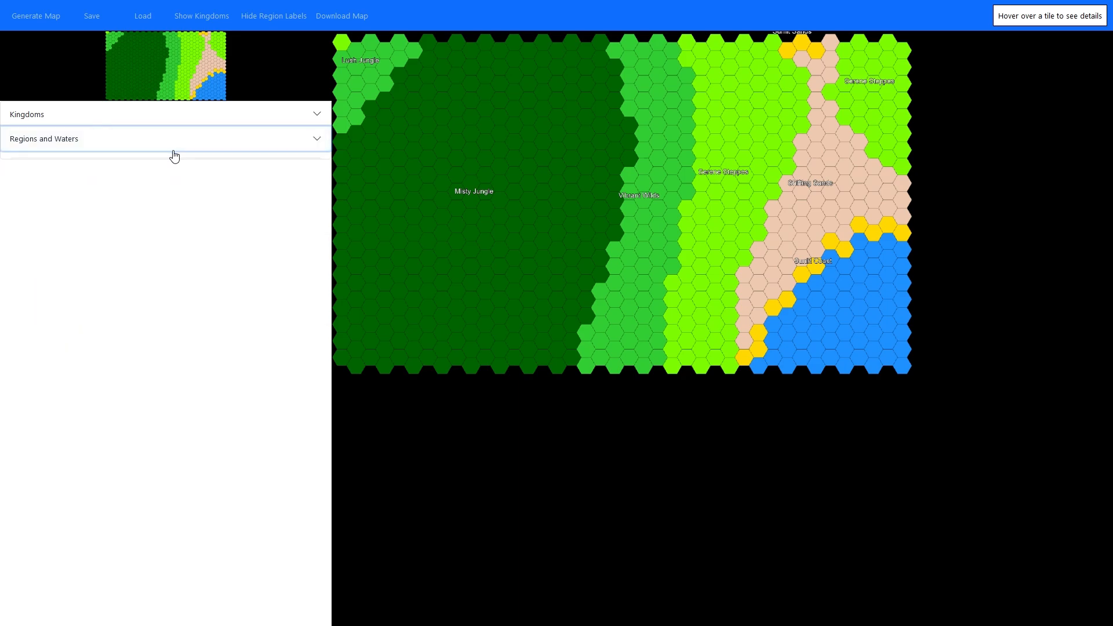
Check the information and content-adding options of the rainforest tile at Q 10, R 10, and close it
click(493, 208)
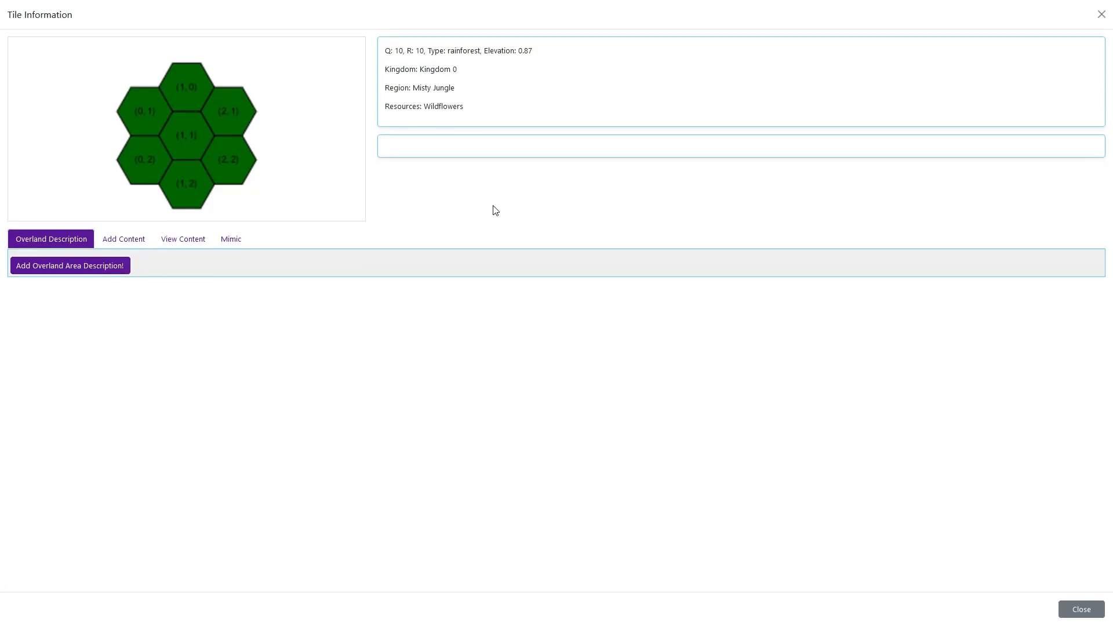
click(137, 239)
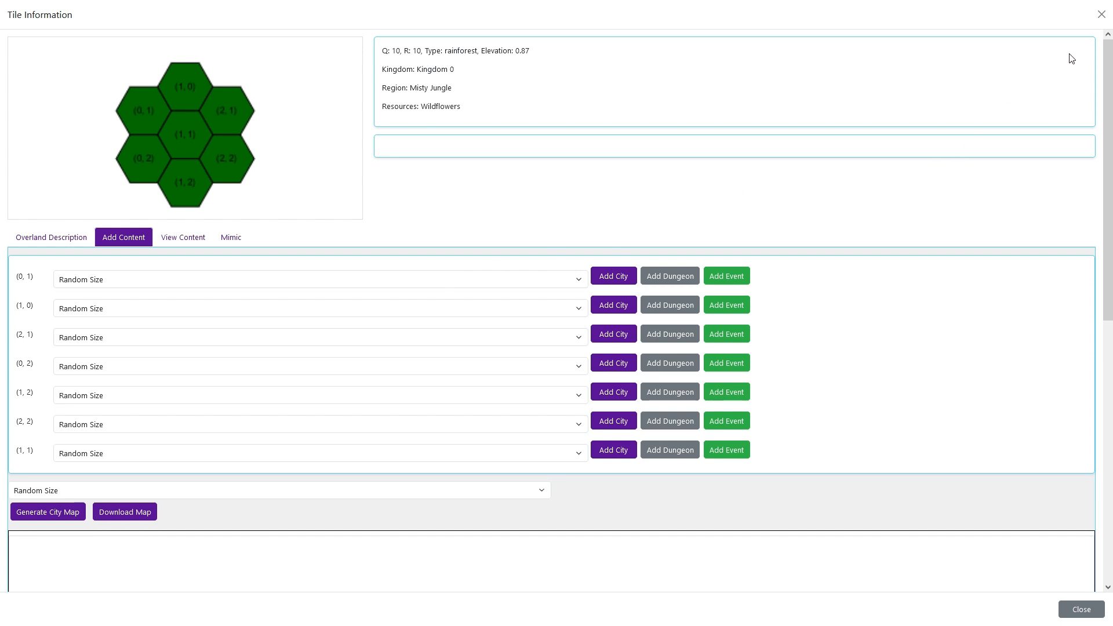
click(1101, 15)
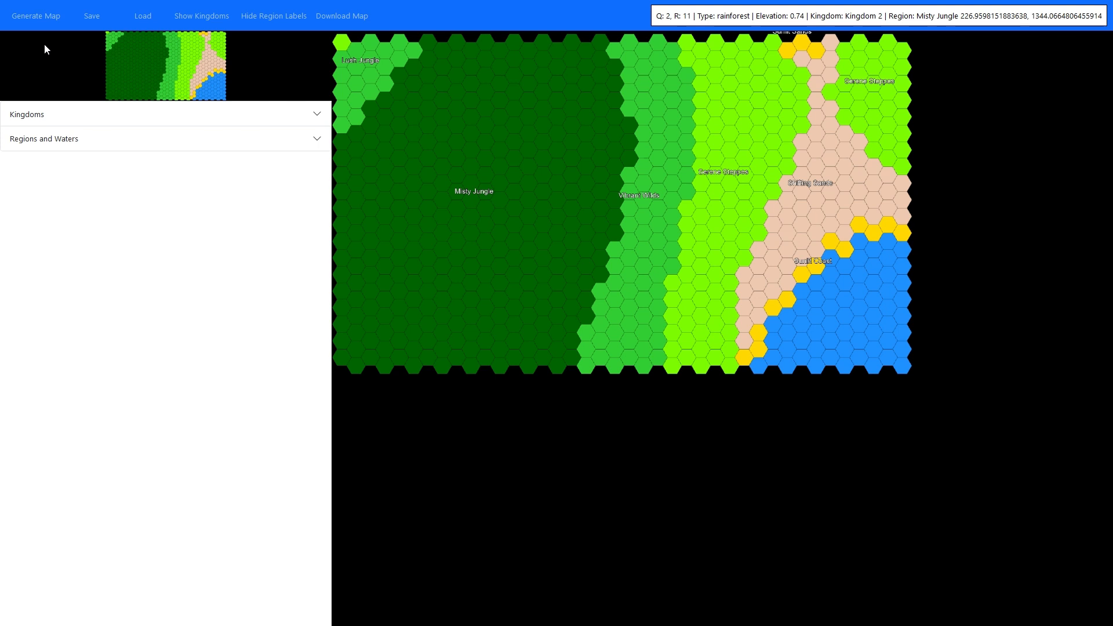
Reload the page and generate a tropical map with highly varied terrain, wetter moisture, less water, a moderate number of lakes and 4 rivers
key(F5)
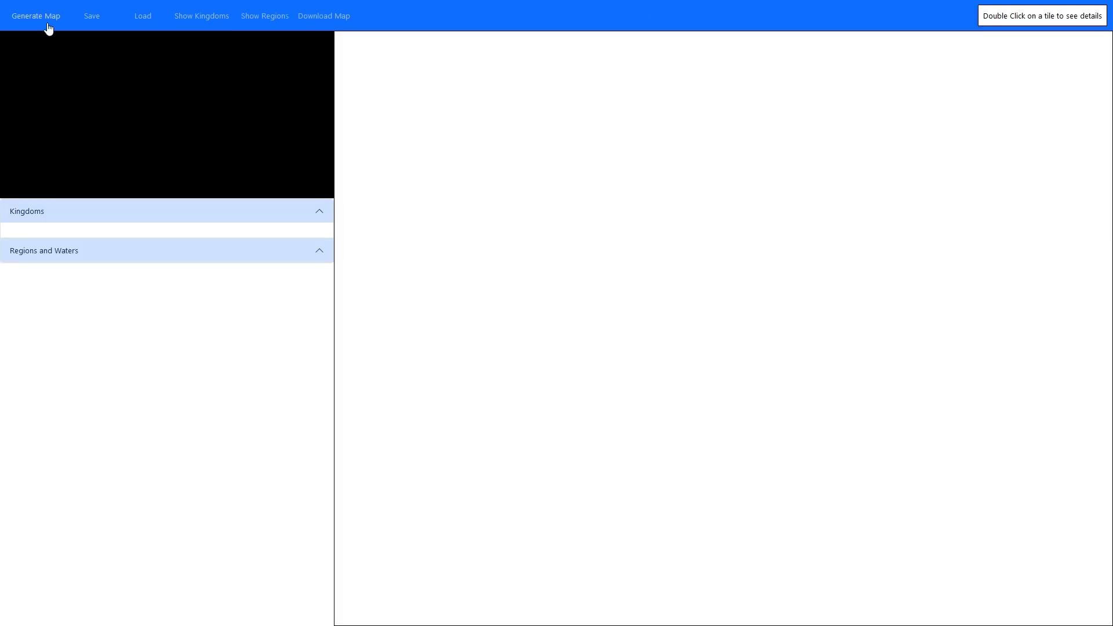
click(46, 25)
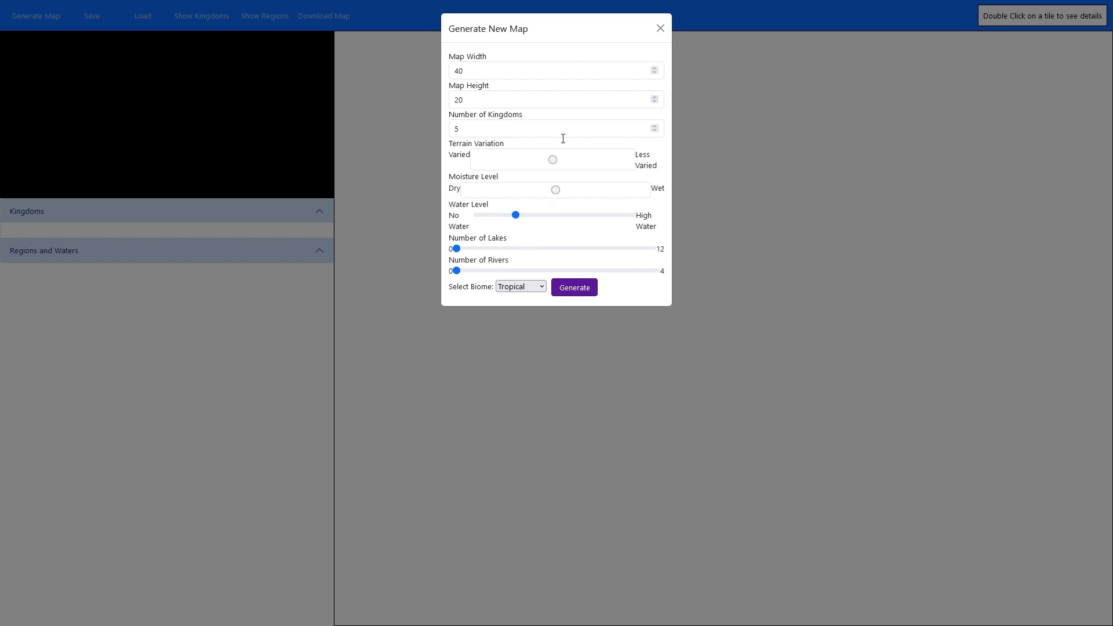
drag(592, 168, 472, 164)
click(616, 191)
drag(515, 216, 500, 216)
click(537, 248)
click(638, 271)
click(581, 292)
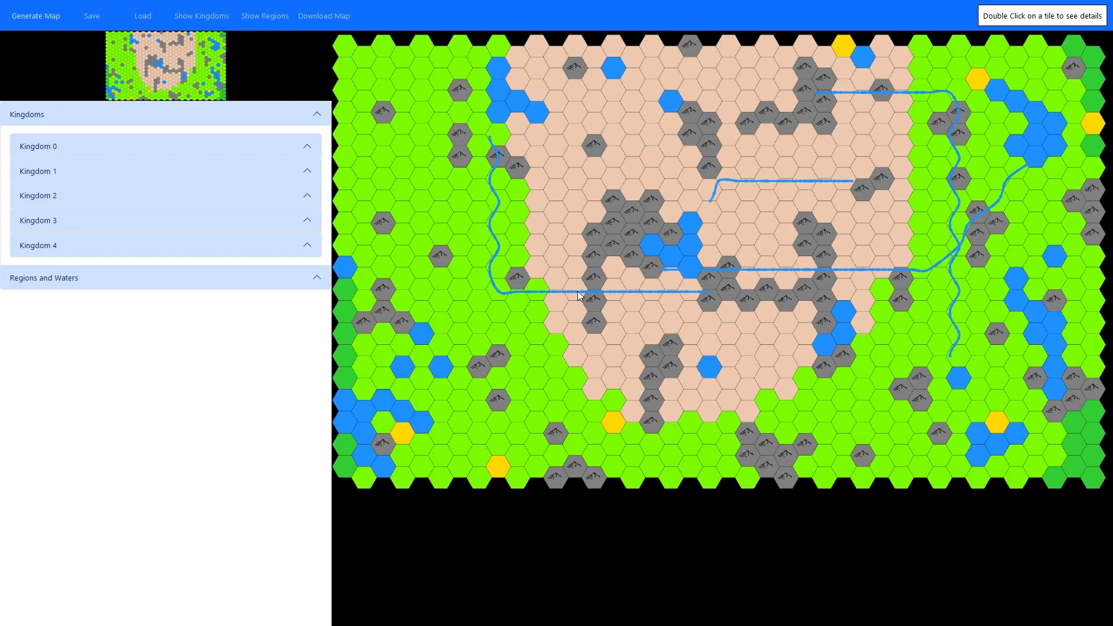
Reload the page and generate a map with the Arctic biome, keeping the other settings
key(F5)
click(51, 22)
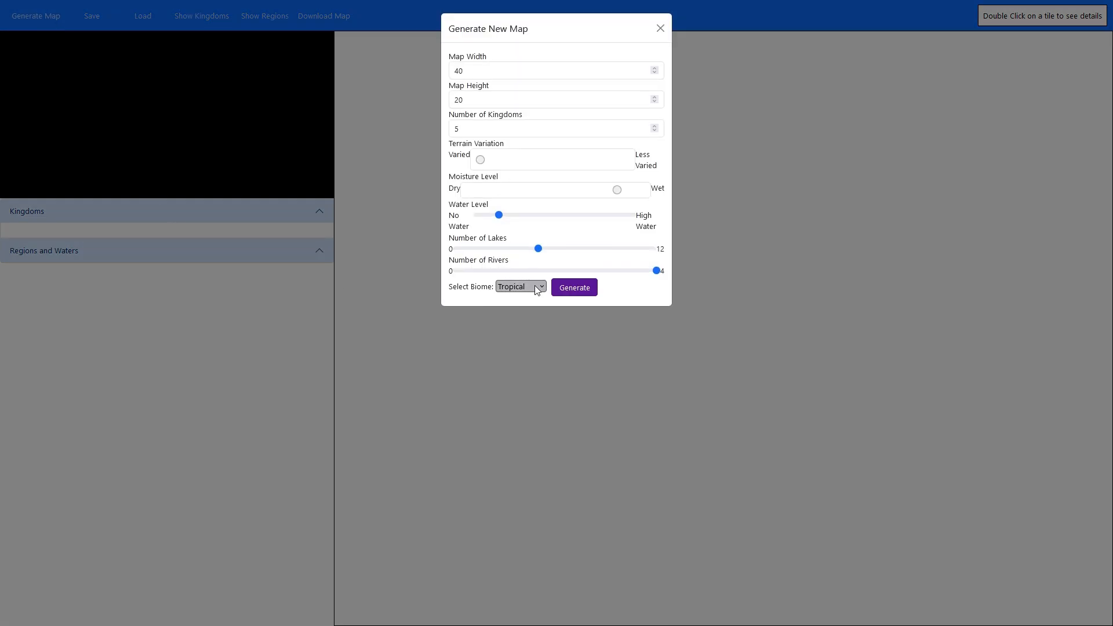
click(530, 363)
click(576, 288)
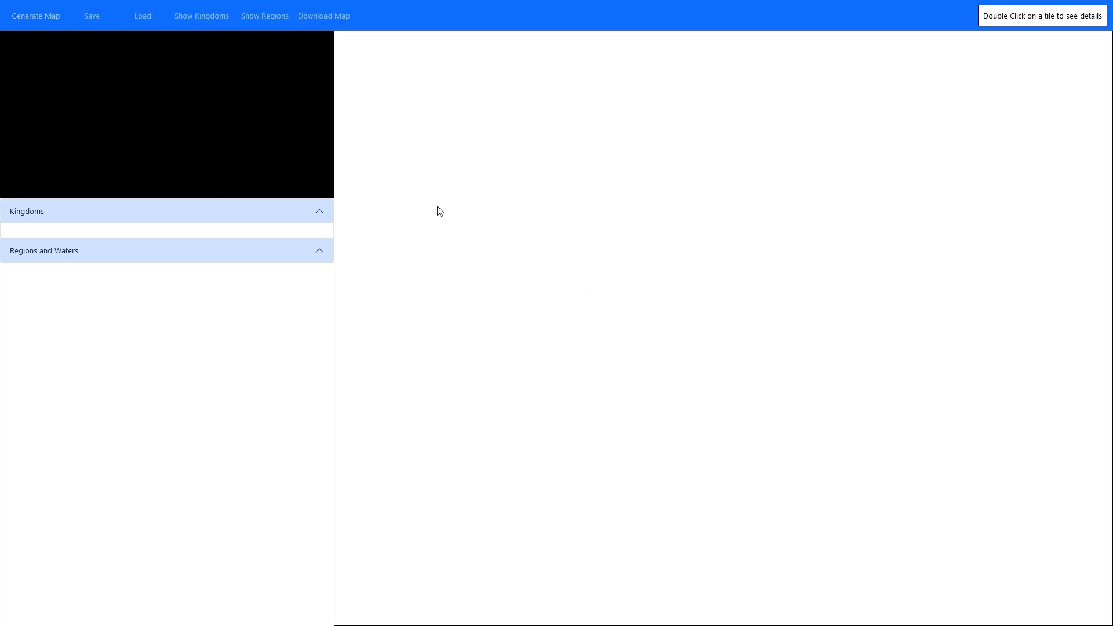
Generate a map with the Temperate biome, keeping the other settings, and check a forest hills tile at Q 12, R 11
click(52, 23)
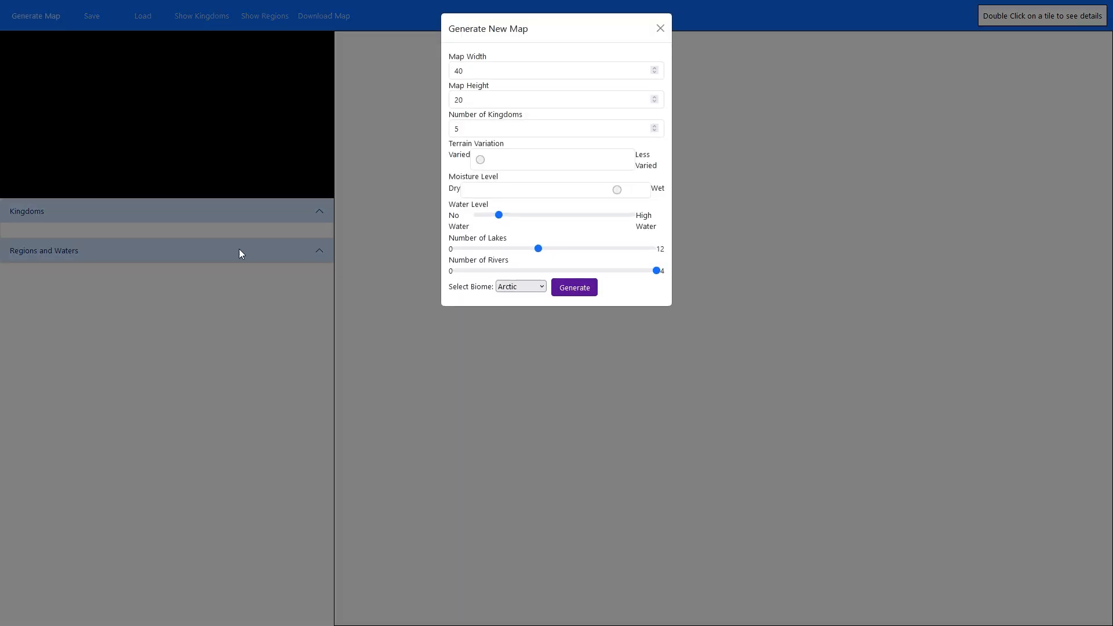
click(527, 284)
click(523, 329)
click(574, 288)
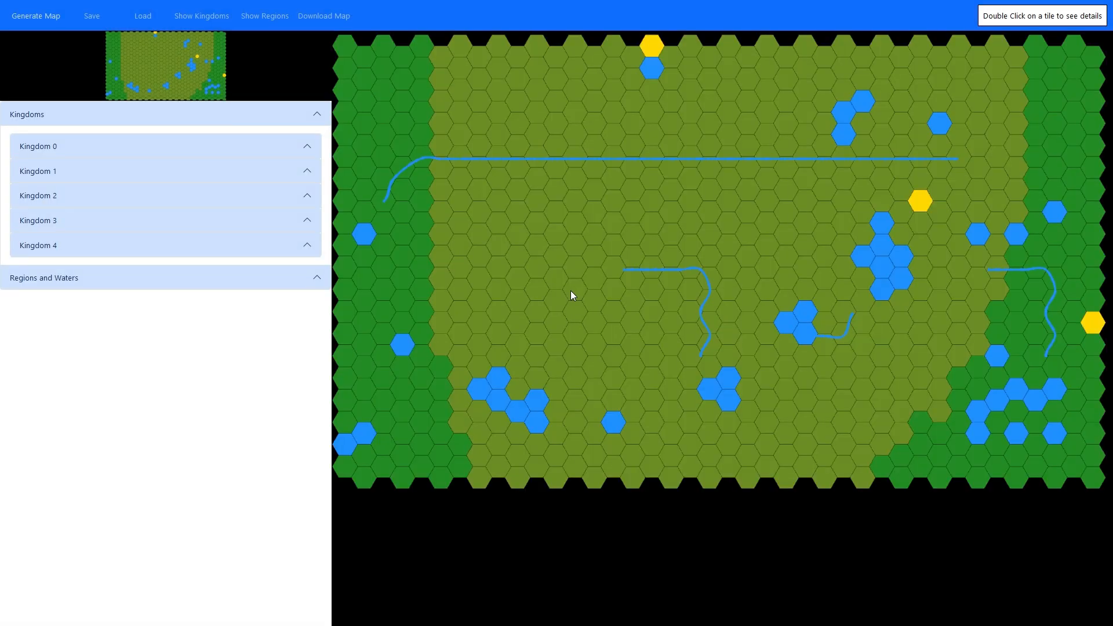
double_click(571, 291)
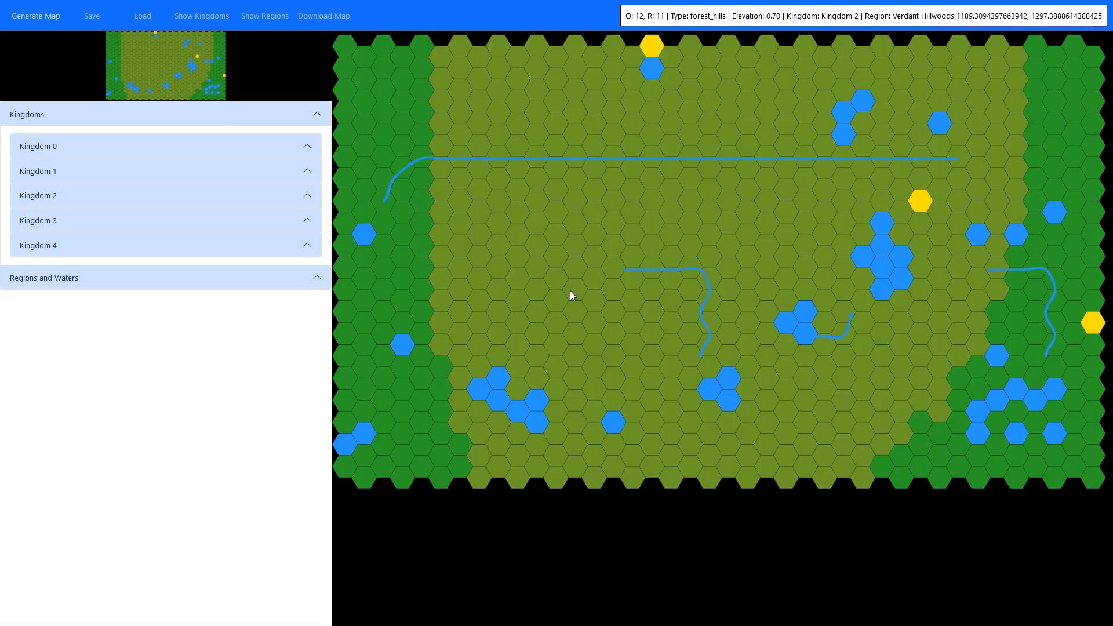
Reload the page and generate a temperate map with a medium water level and fewer lakes
key(F5)
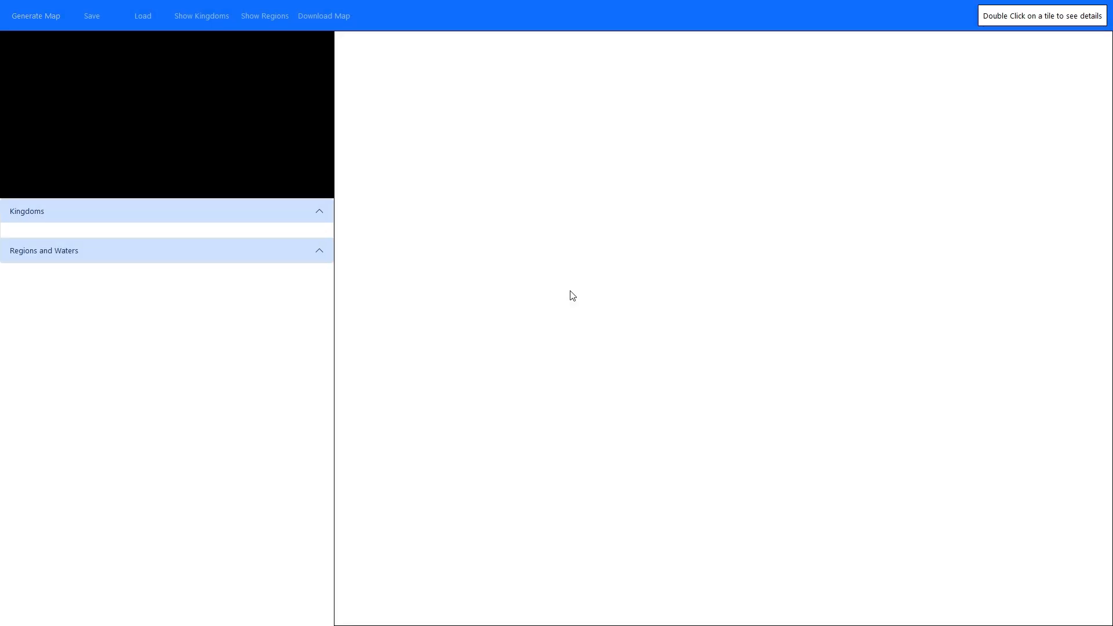
click(41, 20)
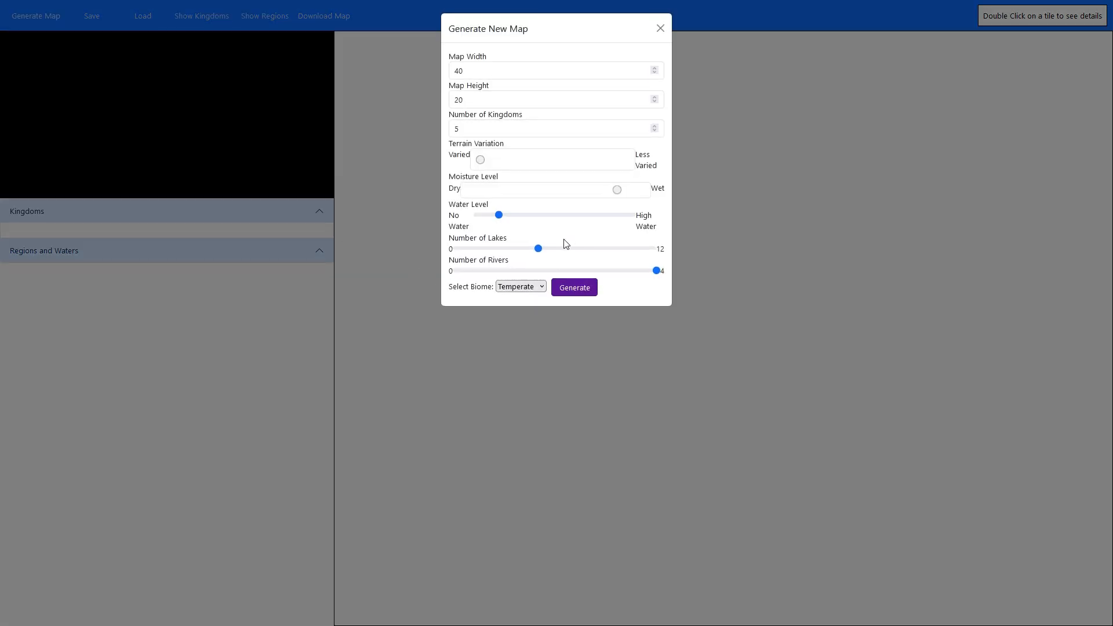
click(558, 215)
click(505, 249)
click(576, 289)
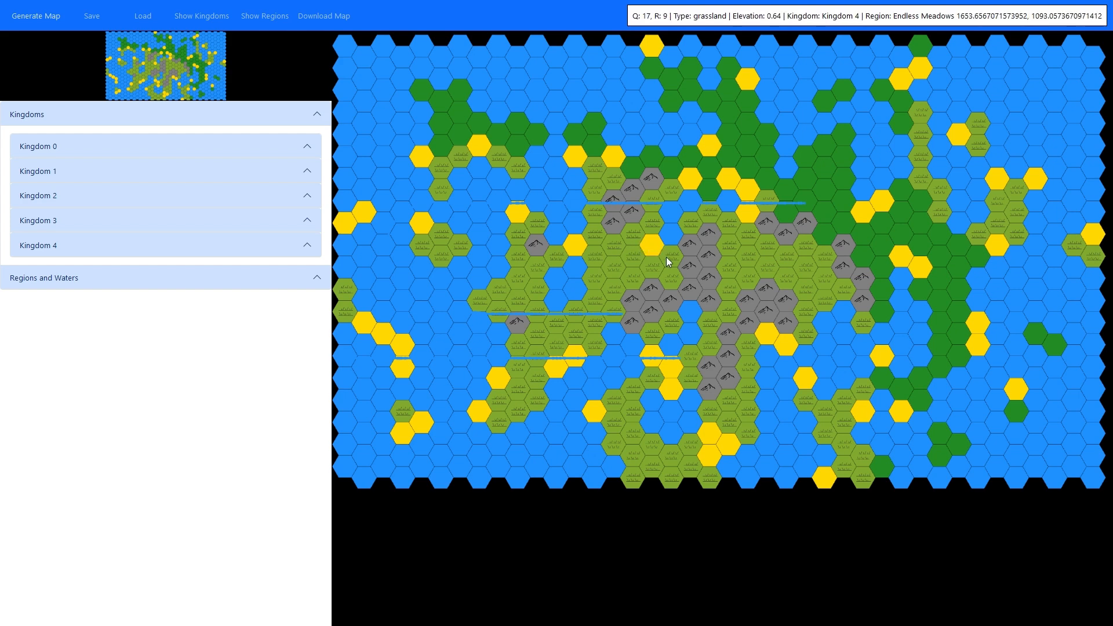
Show the region labels on the temperate map, inspect them, and review the list of regions and waters before collapsing it
click(271, 22)
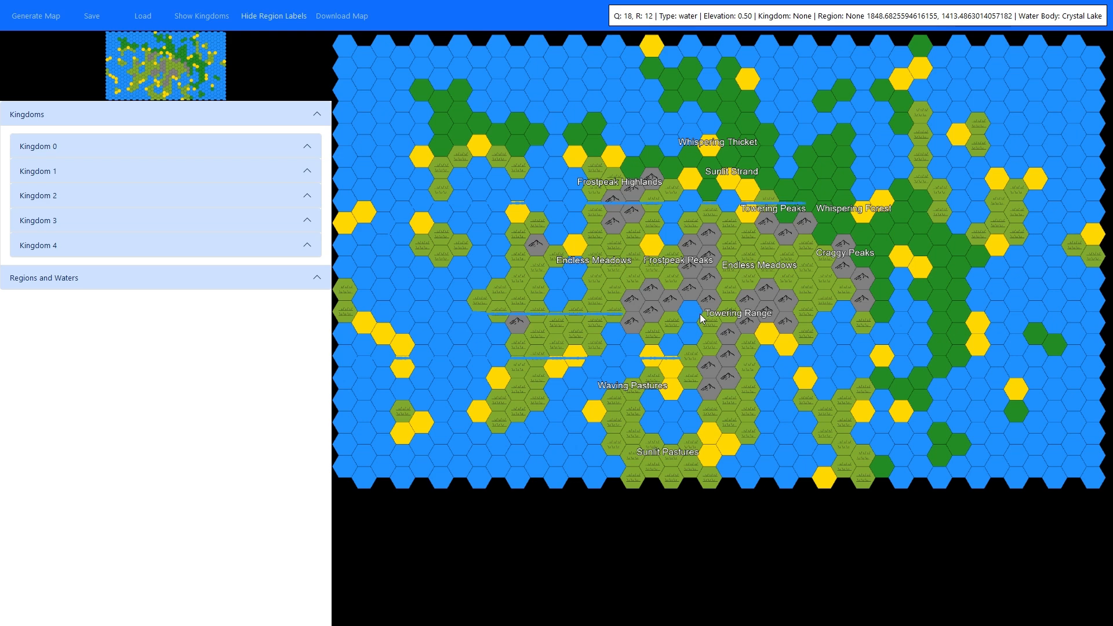
scroll(699, 246, up, 1)
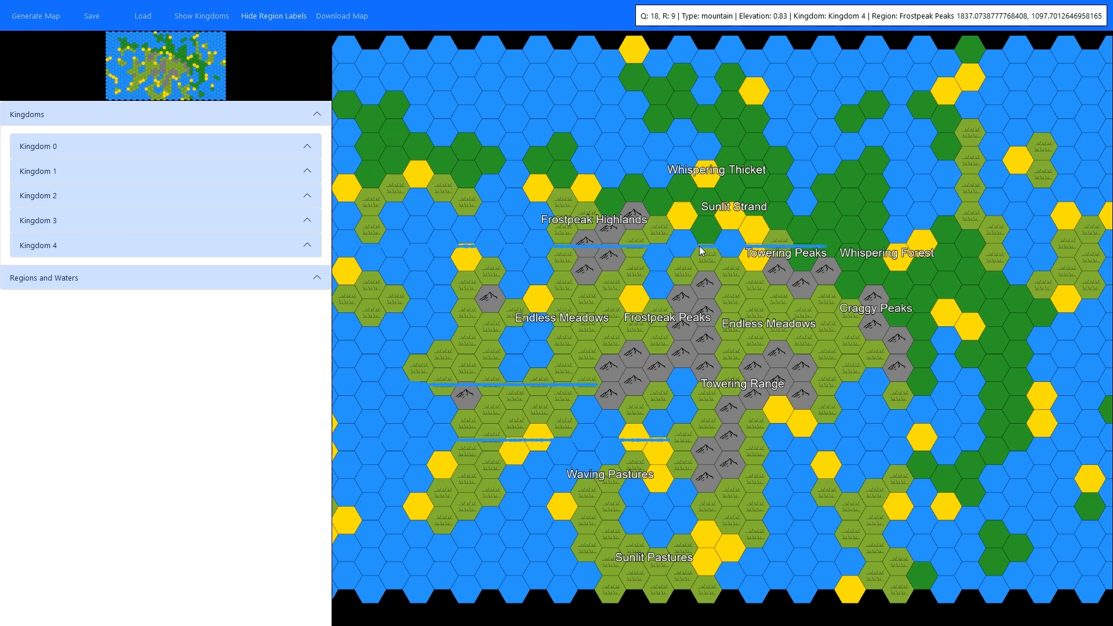
scroll(700, 246, down, 1)
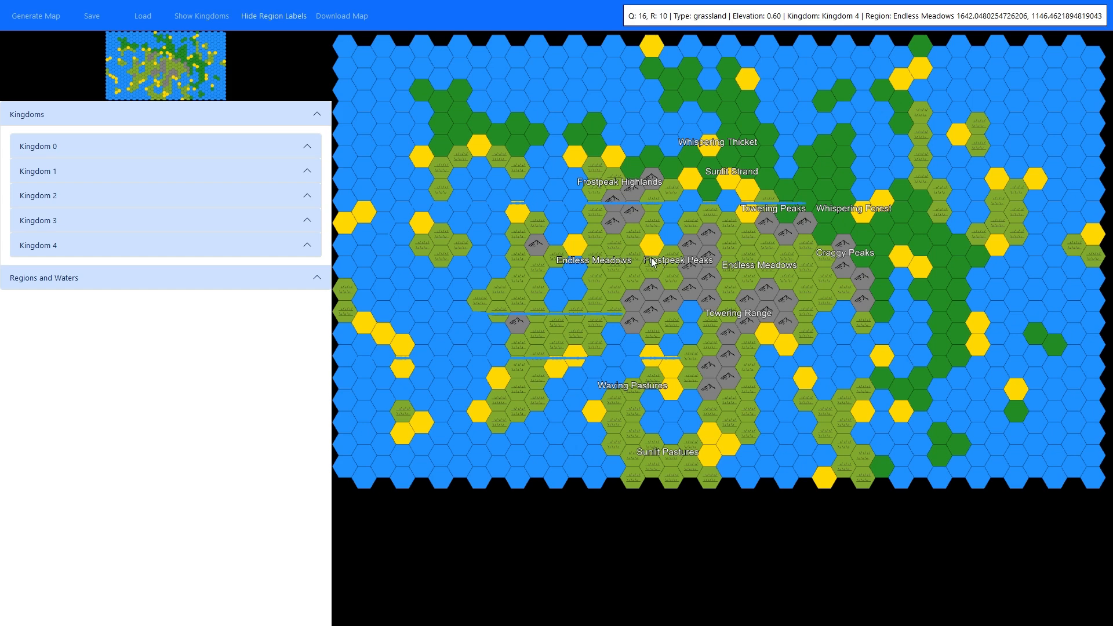
click(273, 280)
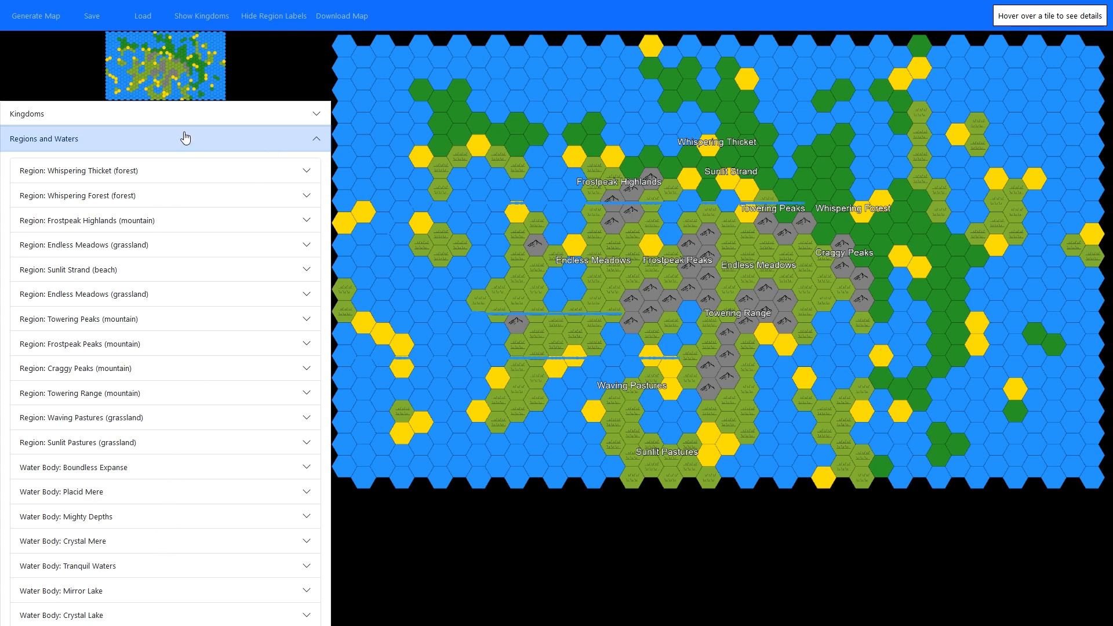
click(209, 138)
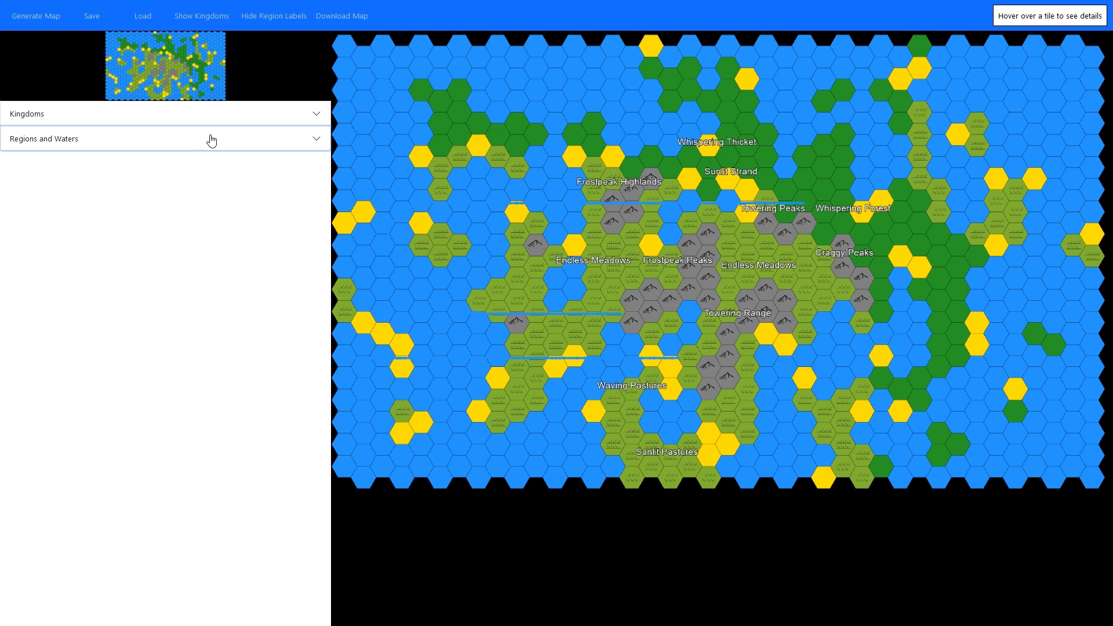